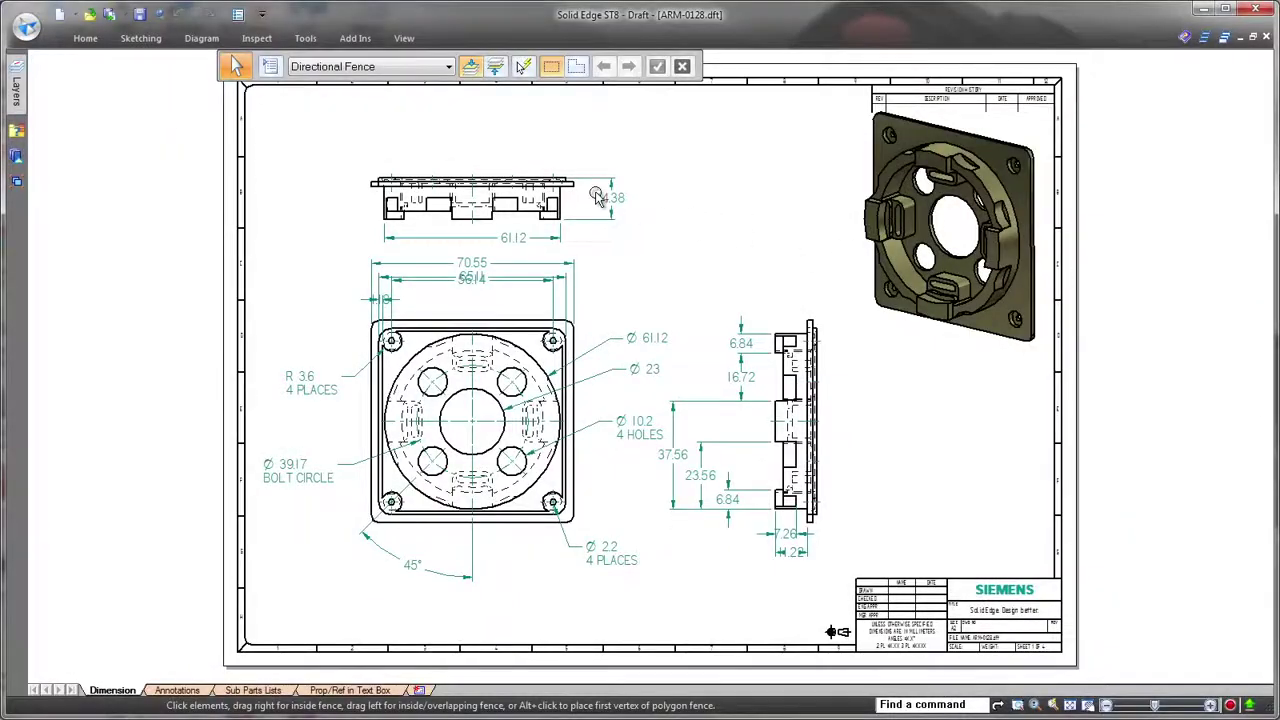
# Step: Zoom in over the top view's 14.38 height dimension
pyautogui.scroll(2, 596, 196)
pyautogui.scroll(2, 594, 198)
pyautogui.scroll(2, 594, 200)
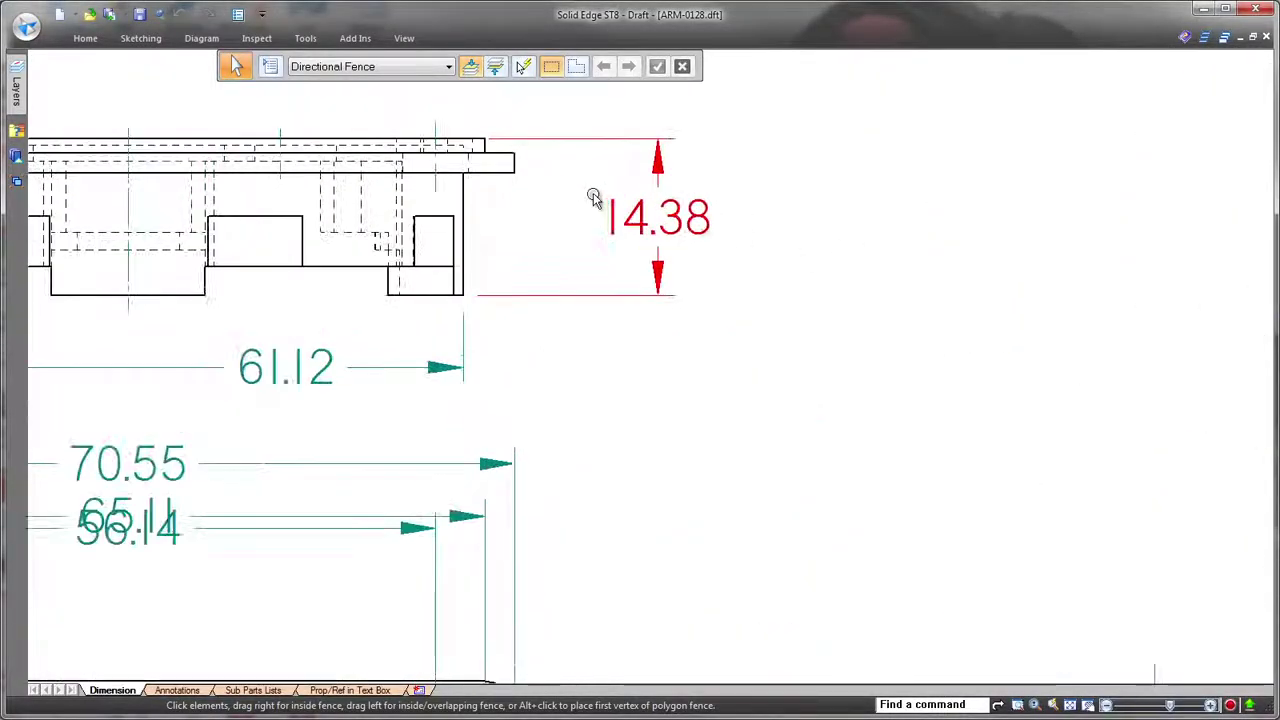
# Step: Clear the 14.38 dimension selection and pan to show the whole top view
pyautogui.click(648, 228)
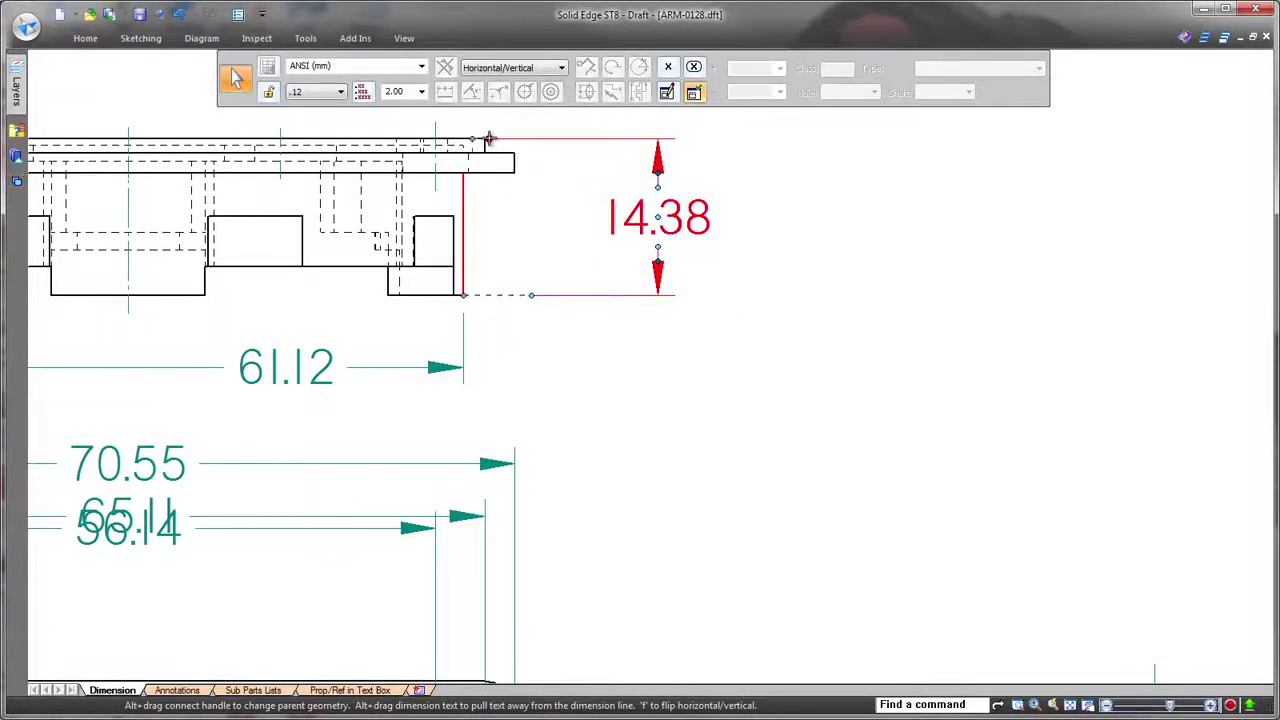
pyautogui.click(545, 235)
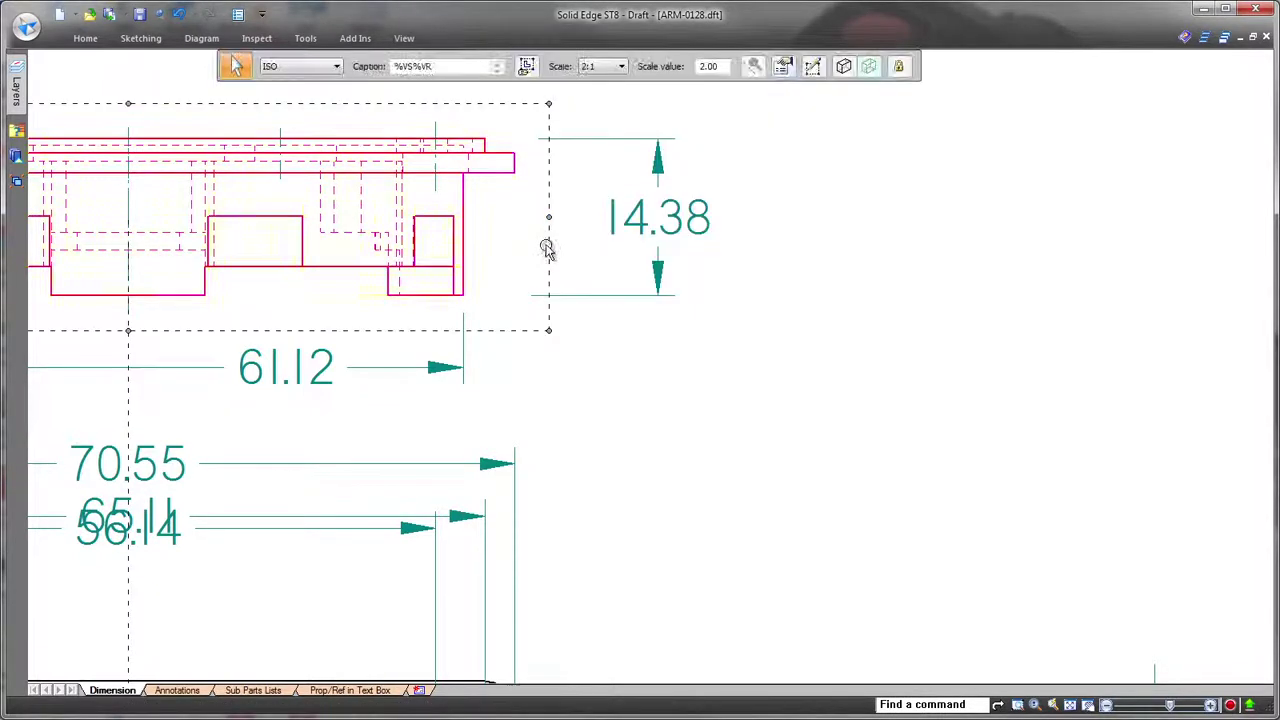
pyautogui.click(660, 378)
pyautogui.moveTo(620, 408); pyautogui.dragTo(1059, 389, button='middle')
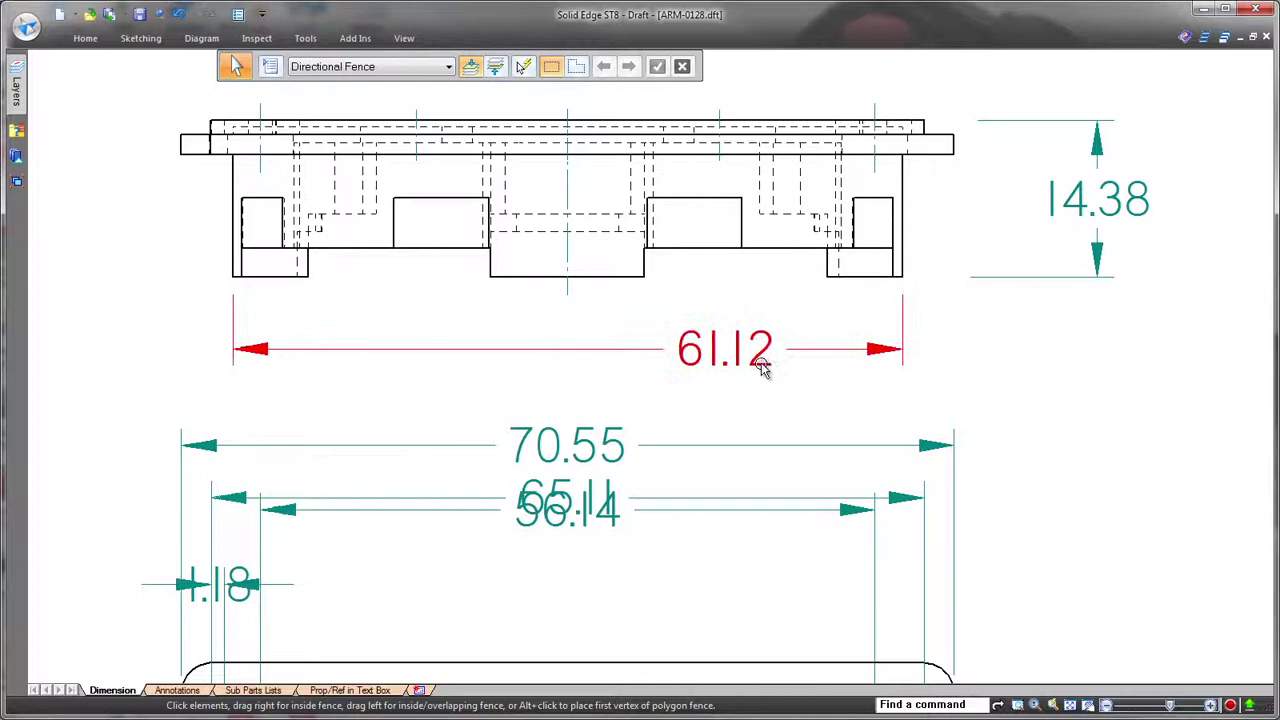
# Step: Drag the 61.12 width dimension's text to the centre of its dimension line
pyautogui.click(766, 367)
pyautogui.moveTo(724, 348); pyautogui.dragTo(570, 346)
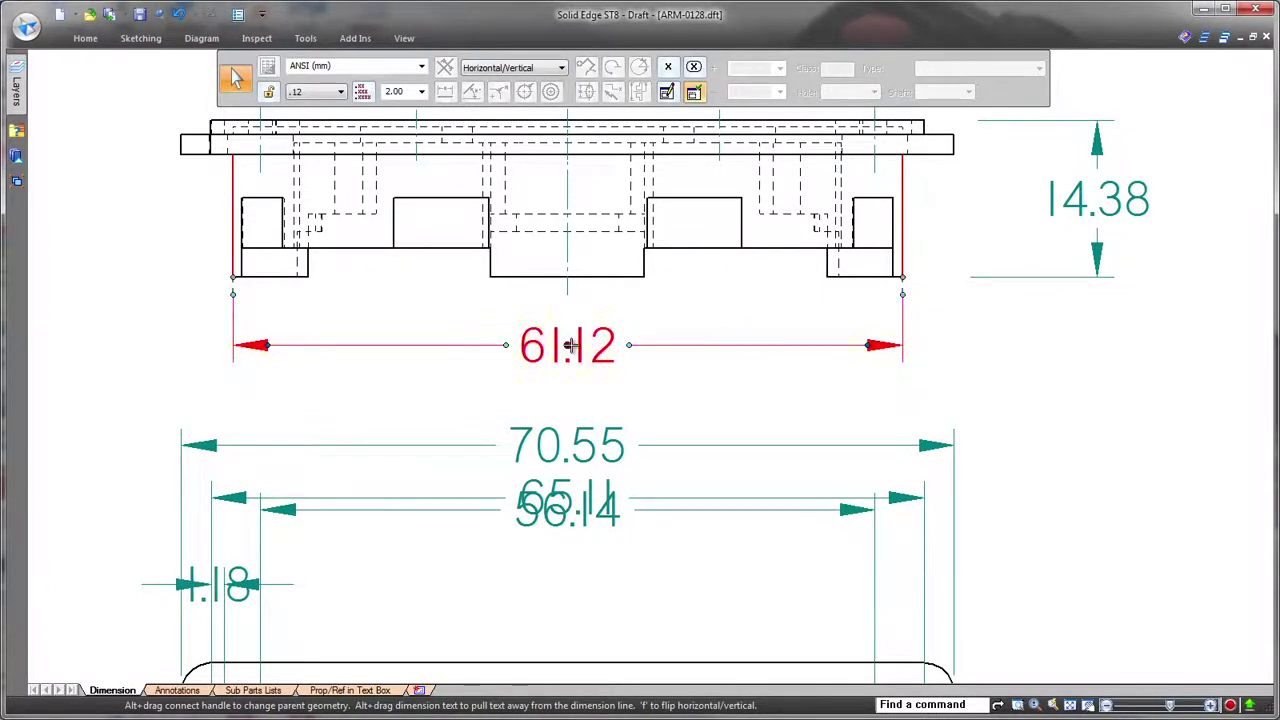
pyautogui.click(665, 348)
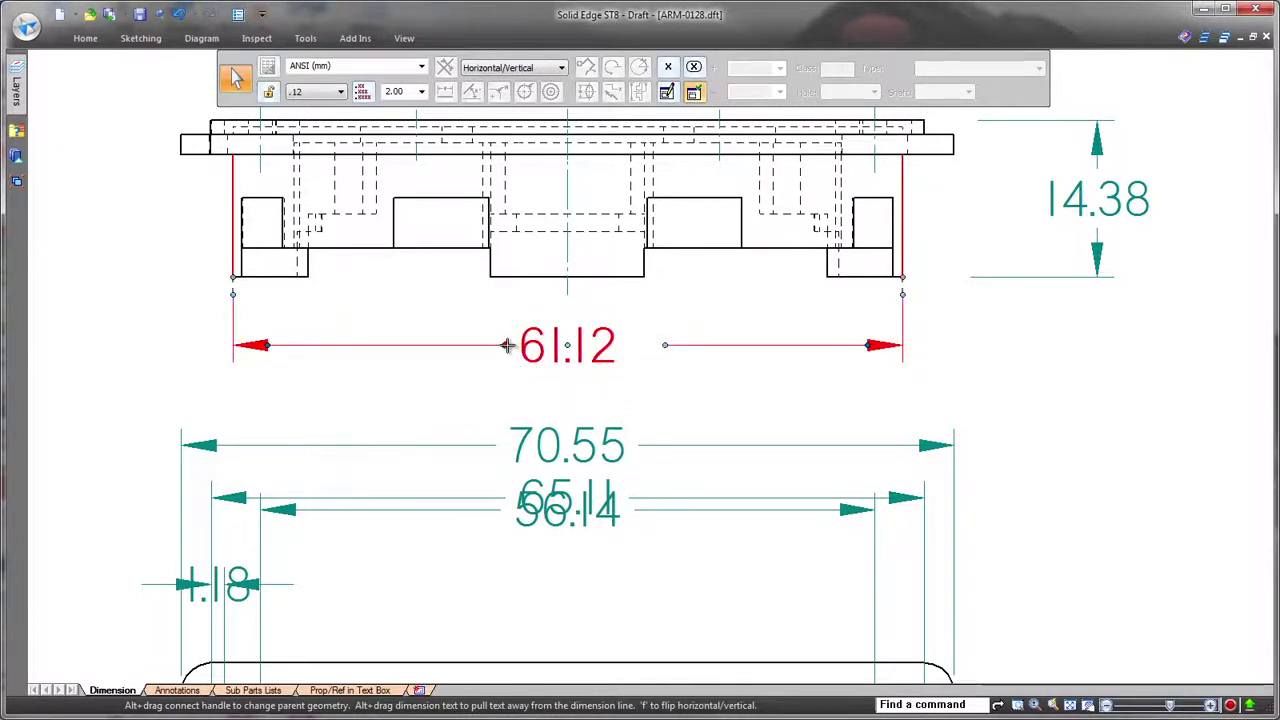
pyautogui.click(690, 384)
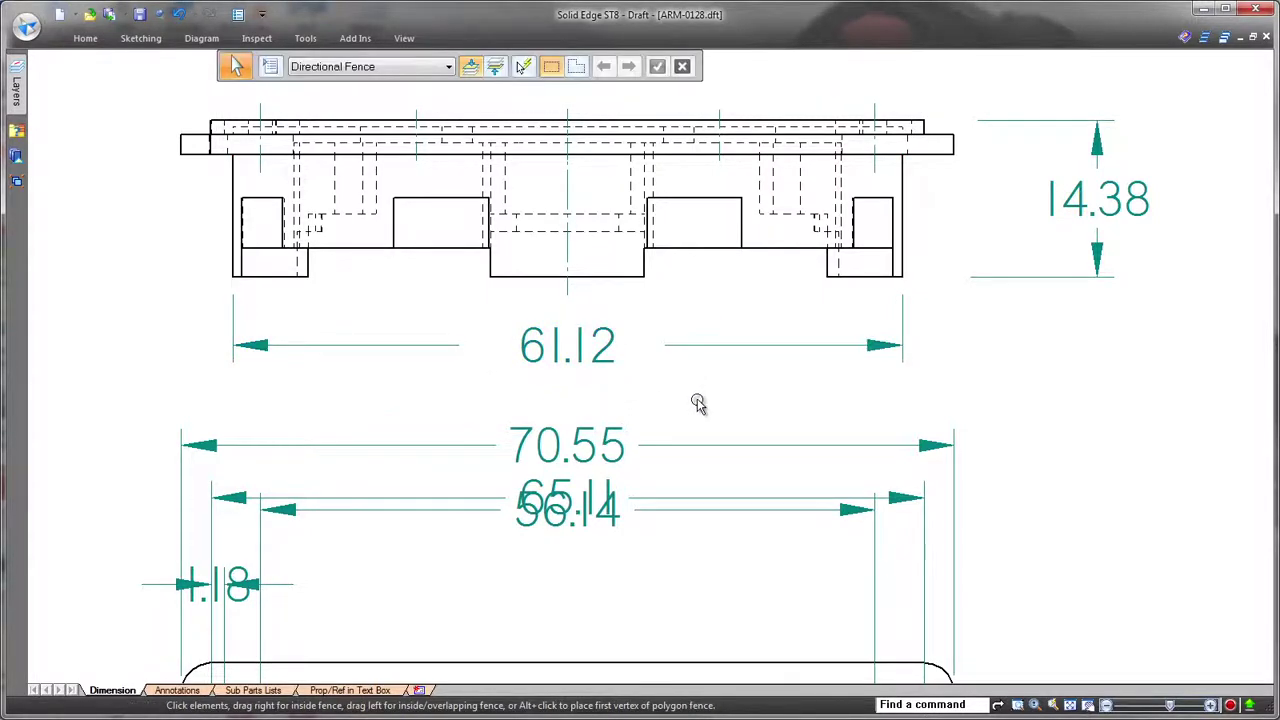
# Step: Move the 56.14 dimension below 65.11, keeping its right end on the hole centre
pyautogui.moveTo(637, 598); pyautogui.dragTo(743, 451, button='middle')
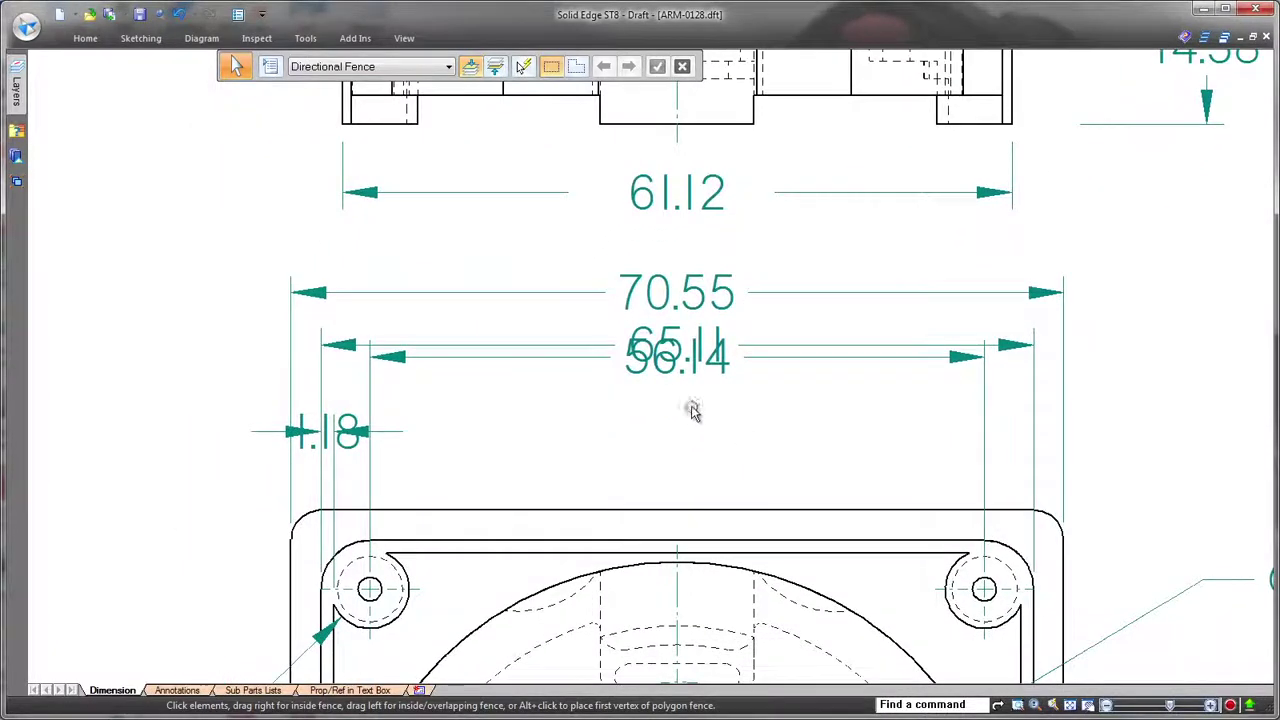
pyautogui.click(663, 388)
pyautogui.moveTo(677, 358); pyautogui.dragTo(677, 410)
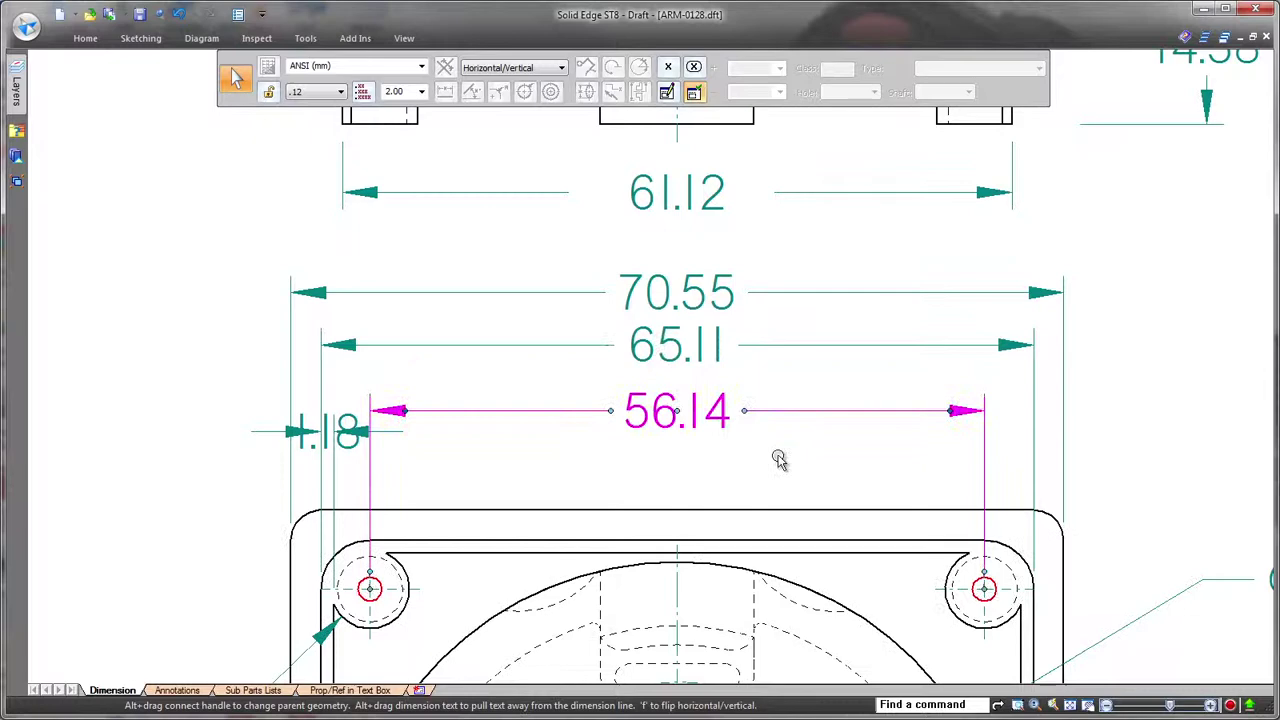
pyautogui.click(984, 467)
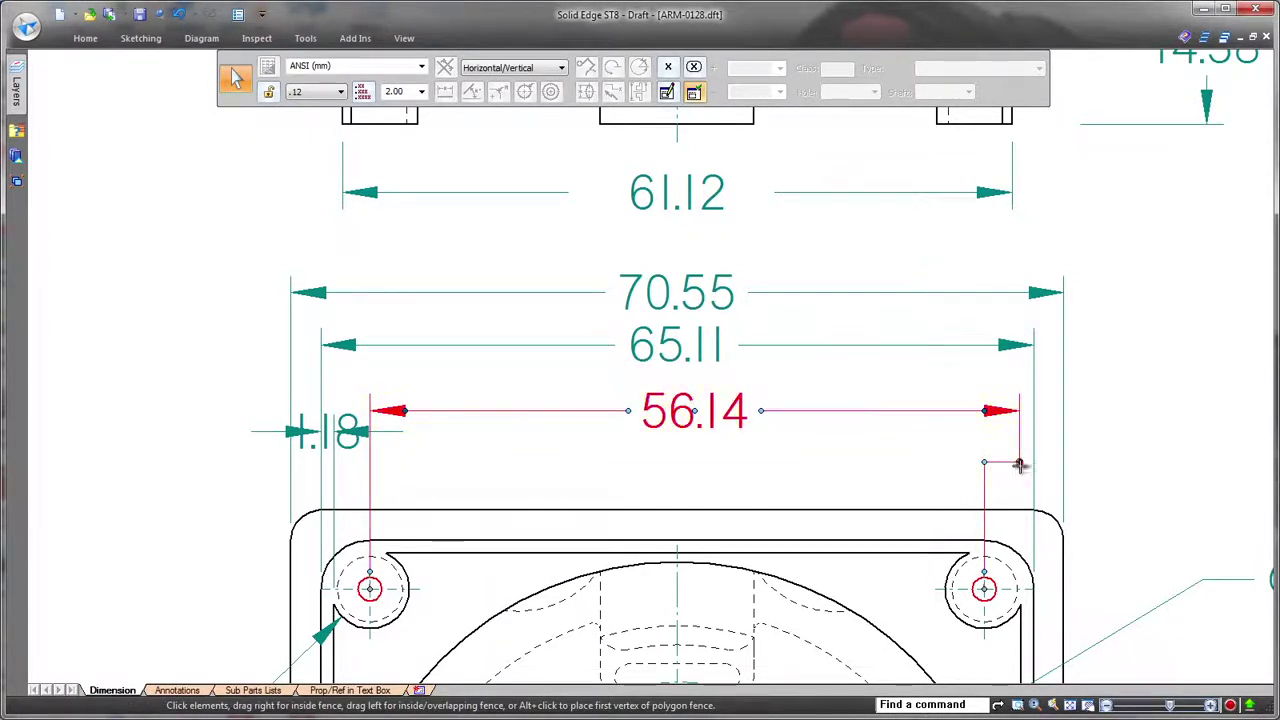
pyautogui.moveTo(1019, 463); pyautogui.dragTo(985, 450)
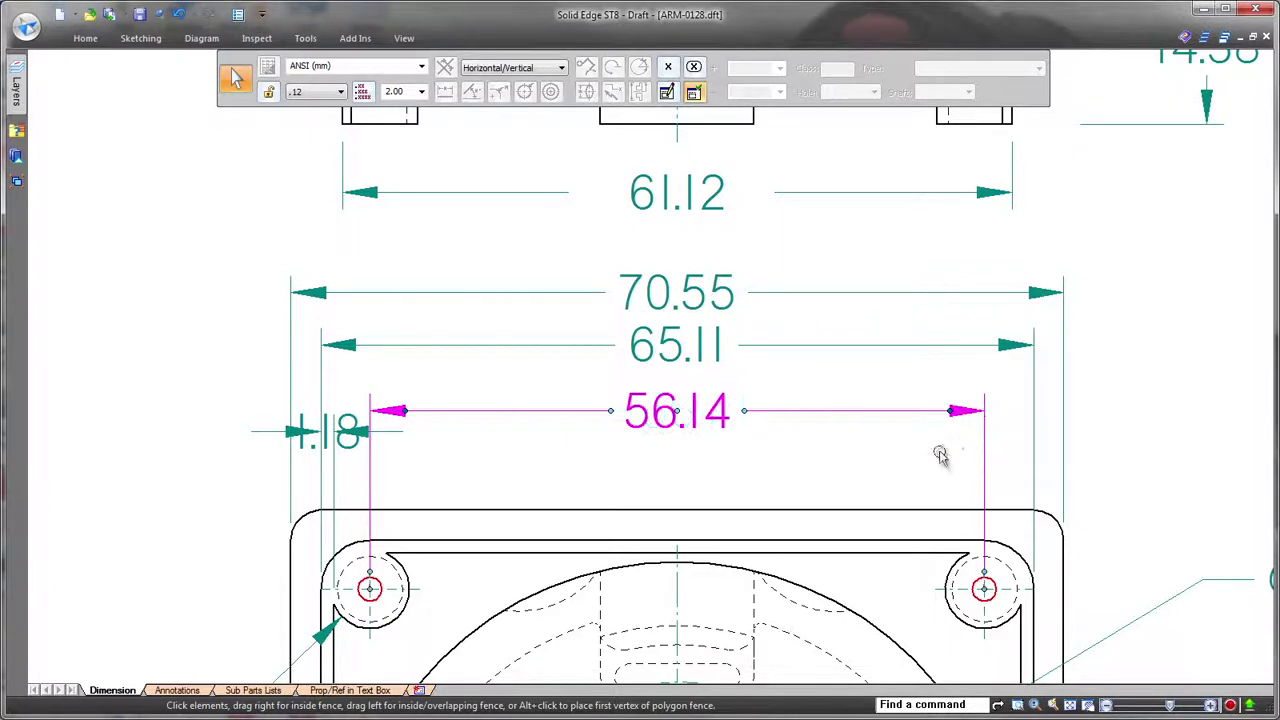
pyautogui.click(861, 499)
# Step: Move the 1.18 dimension text out to the left
pyautogui.click(330, 440)
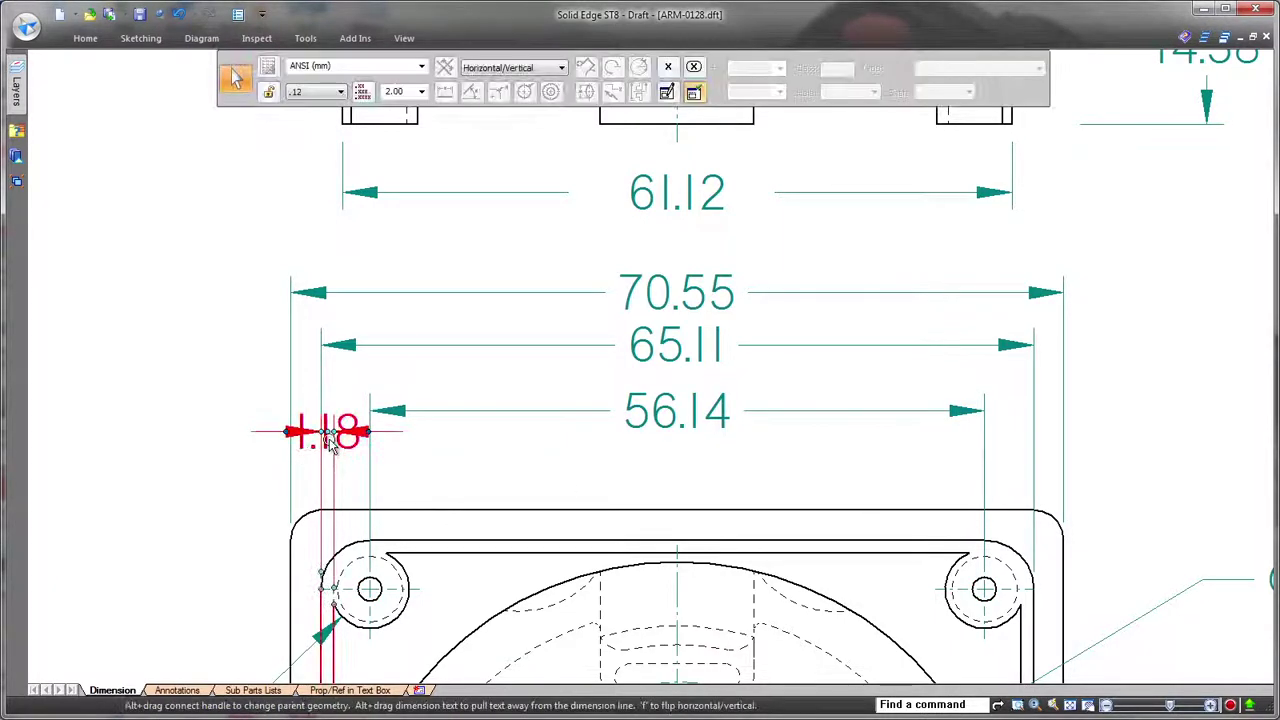
pyautogui.moveTo(330, 437); pyautogui.dragTo(182, 466)
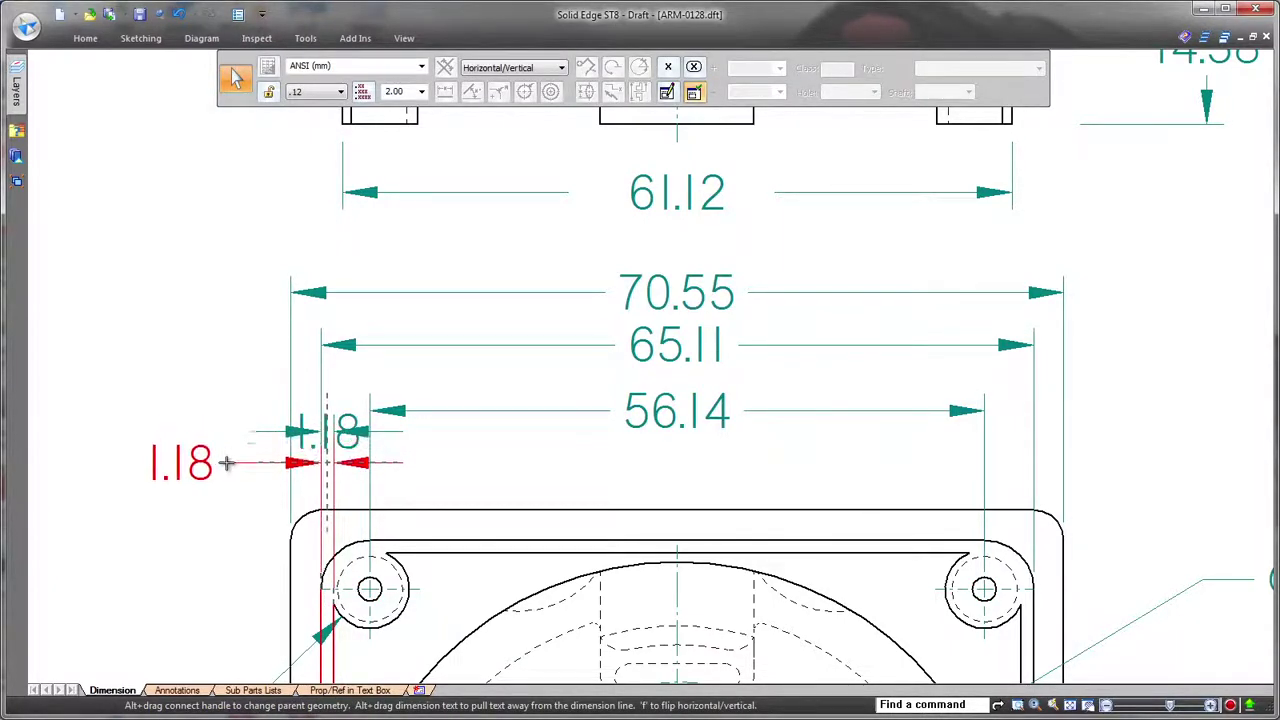
pyautogui.click(420, 487)
# Step: Shift the Ø61.12 callout text farther out along its leader
pyautogui.moveTo(1163, 520)
pyautogui.mouseDown(button='middle')
pyautogui.moveTo(1029, 474)
pyautogui.moveTo(609, 374)
pyautogui.mouseUp(button='middle')
pyautogui.click(765, 421)
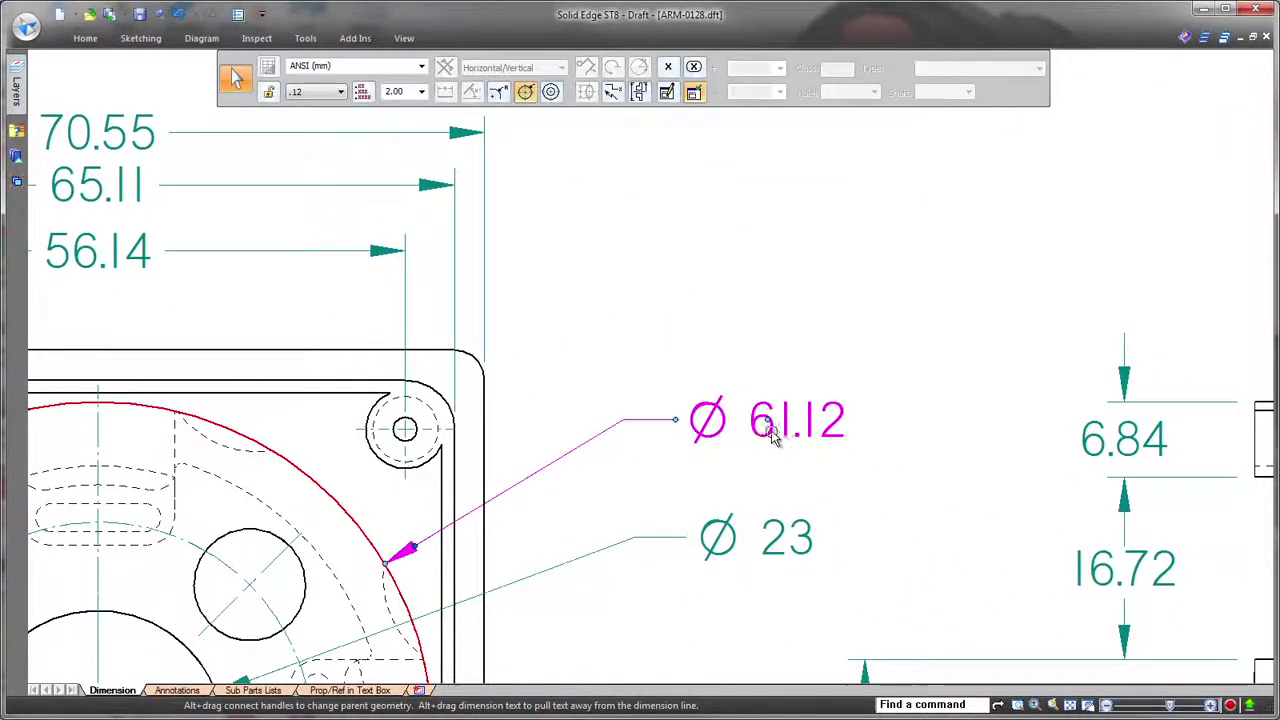
pyautogui.moveTo(765, 421)
pyautogui.keyDown('ctrl'); pyautogui.mouseDown()
pyautogui.moveTo(571, 456)
pyautogui.moveTo(649, 386)
pyautogui.moveTo(600, 400)
pyautogui.moveTo(712, 391)
pyautogui.mouseUp(); pyautogui.keyUp('ctrl')
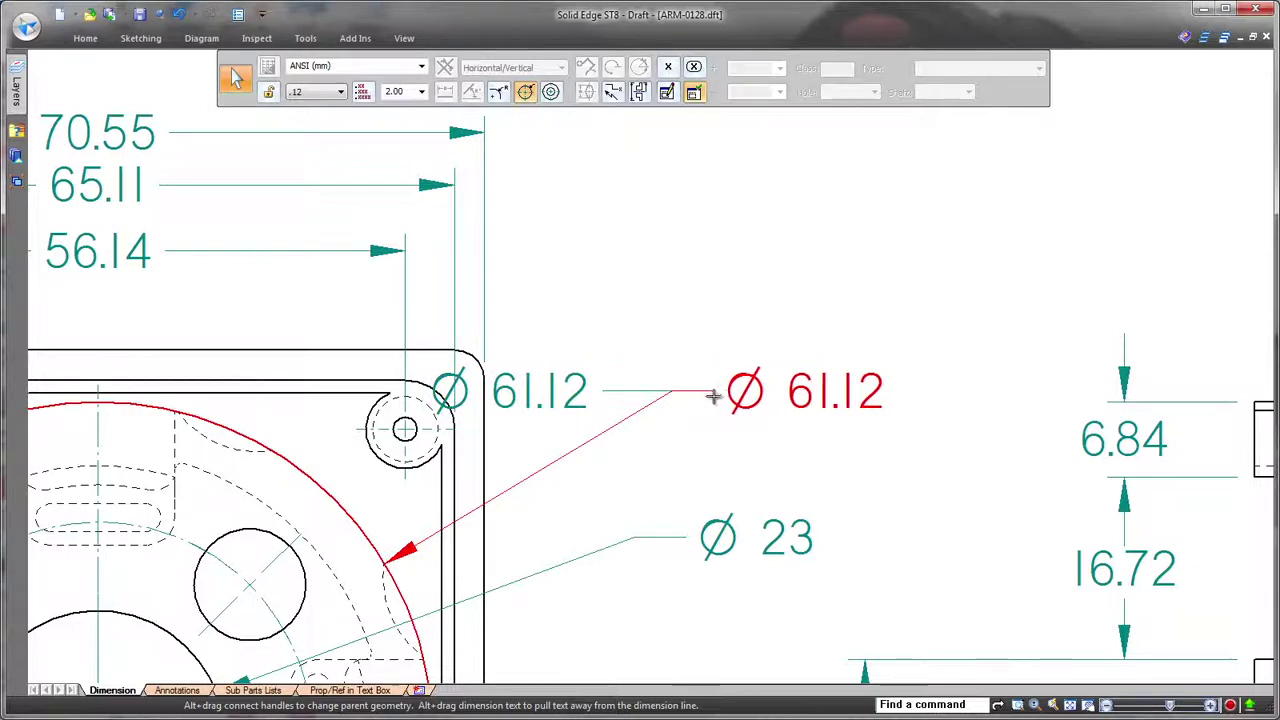
pyautogui.moveTo(872, 542)
pyautogui.mouseDown(button='middle')
pyautogui.moveTo(823, 463)
pyautogui.moveTo(757, 280)
pyautogui.moveTo(754, 317)
pyautogui.moveTo(878, 455)
pyautogui.moveTo(877, 391)
pyautogui.mouseUp(button='middle')
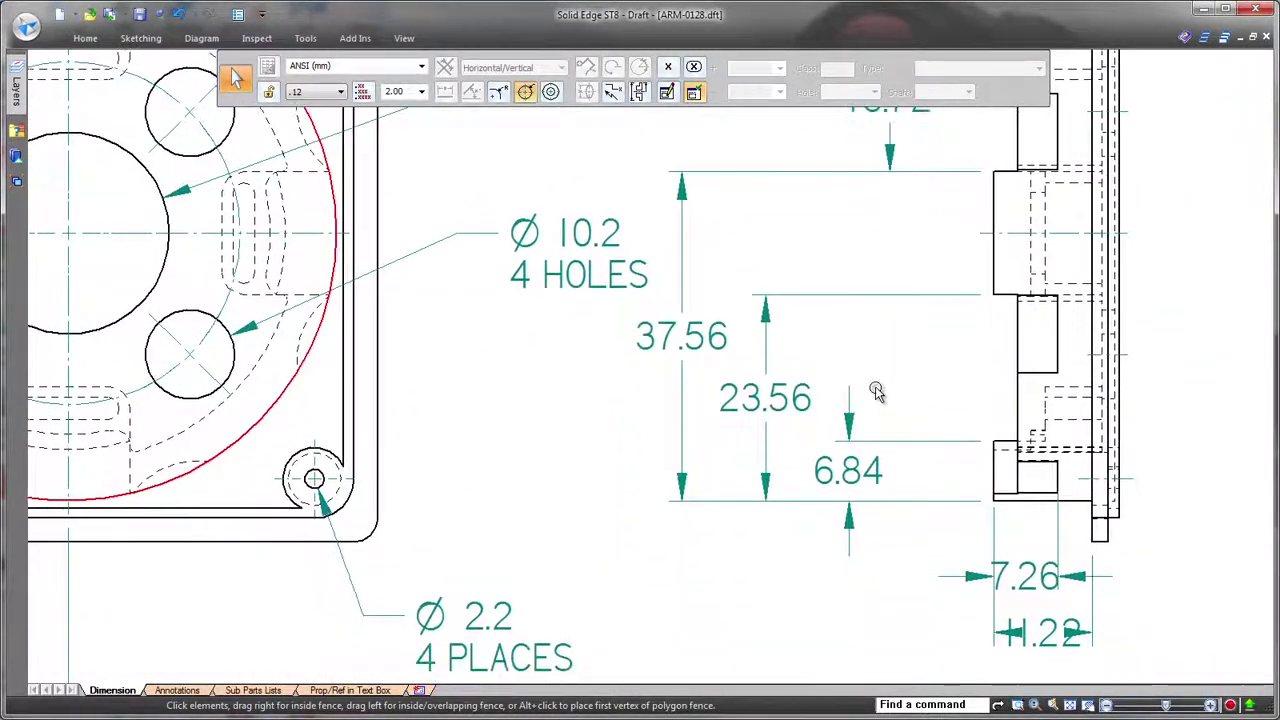
# Step: Move the 7.26 dimension text out to the left
pyautogui.click(866, 468)
pyautogui.click(800, 415)
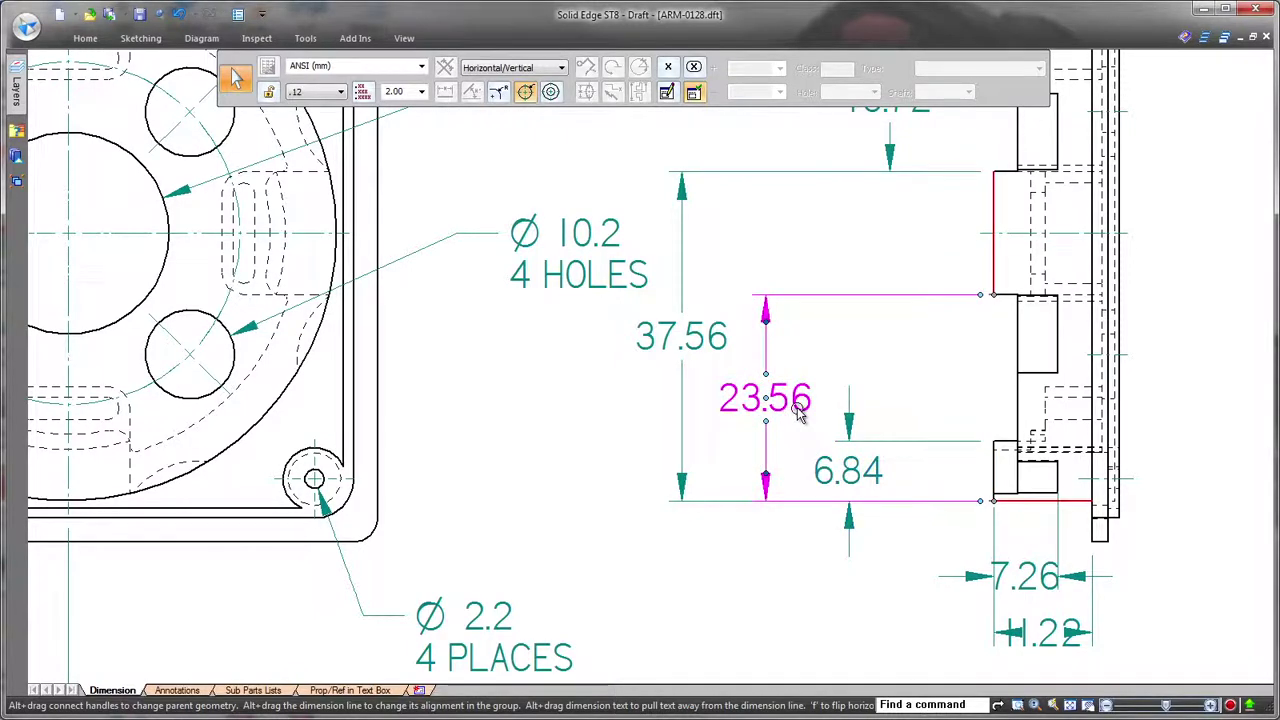
pyautogui.click(720, 345)
pyautogui.click(885, 470)
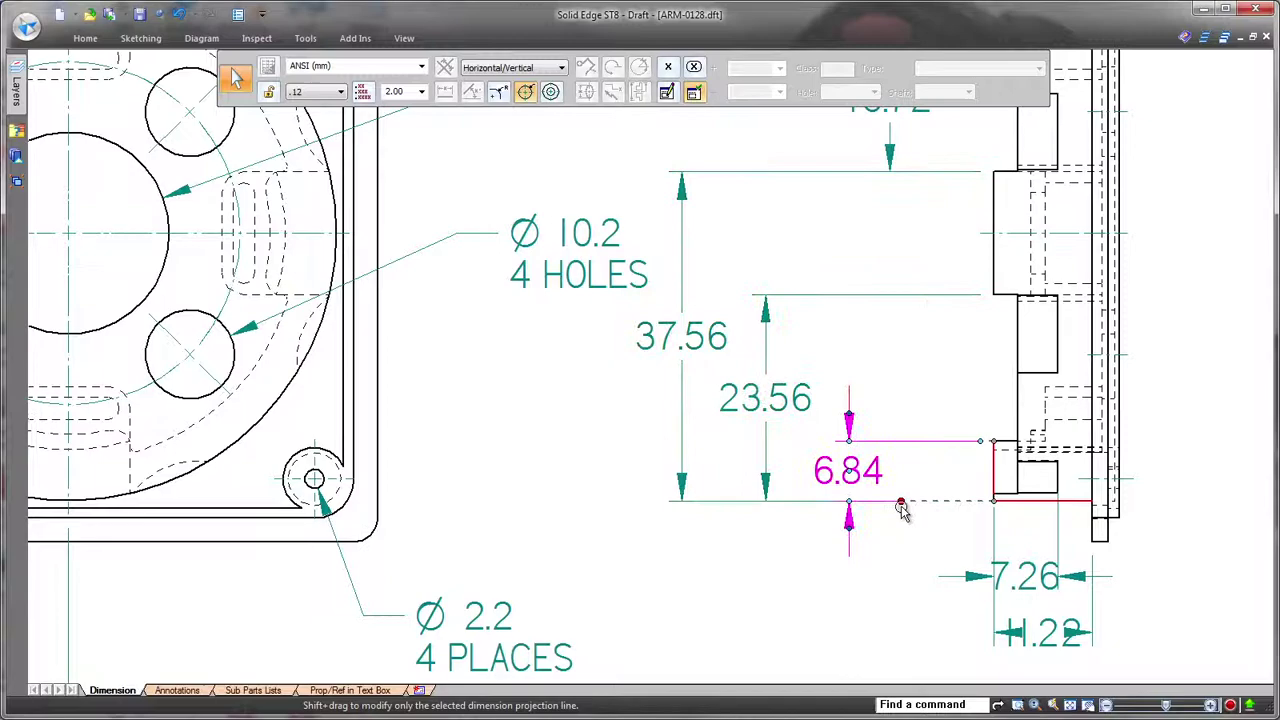
pyautogui.click(913, 460)
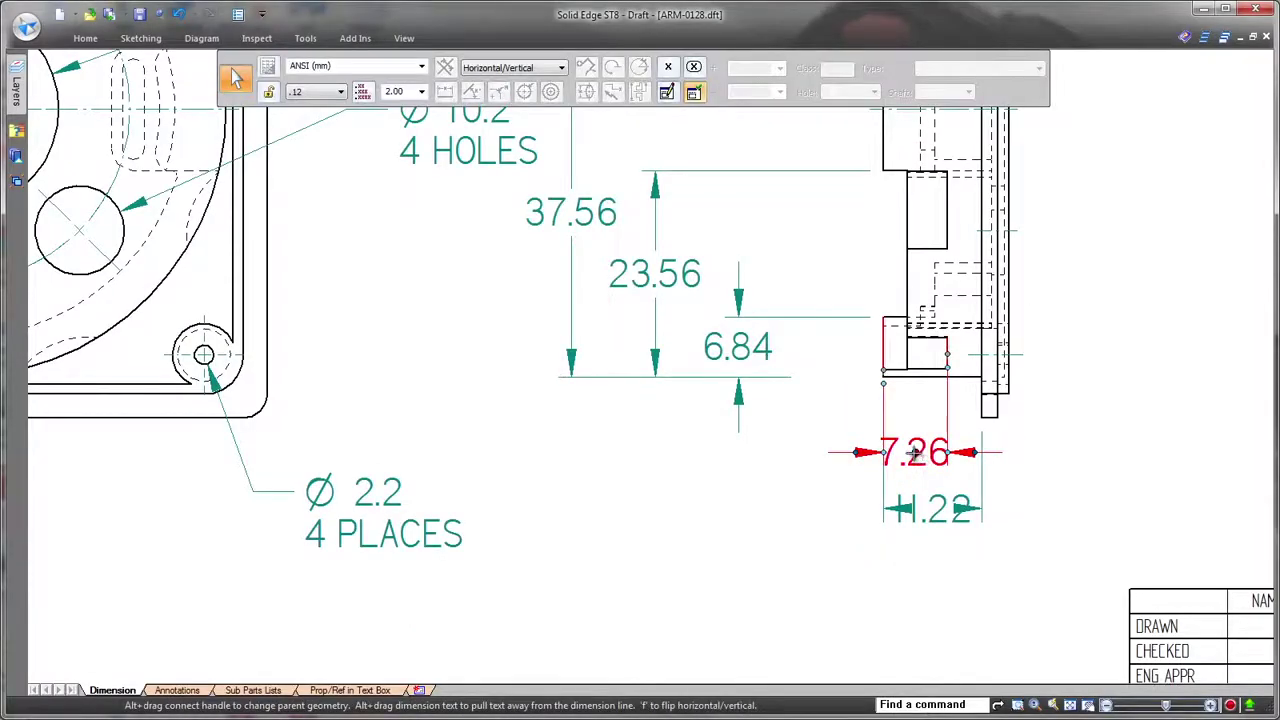
pyautogui.moveTo(913, 458); pyautogui.dragTo(840, 472)
pyautogui.click(936, 538)
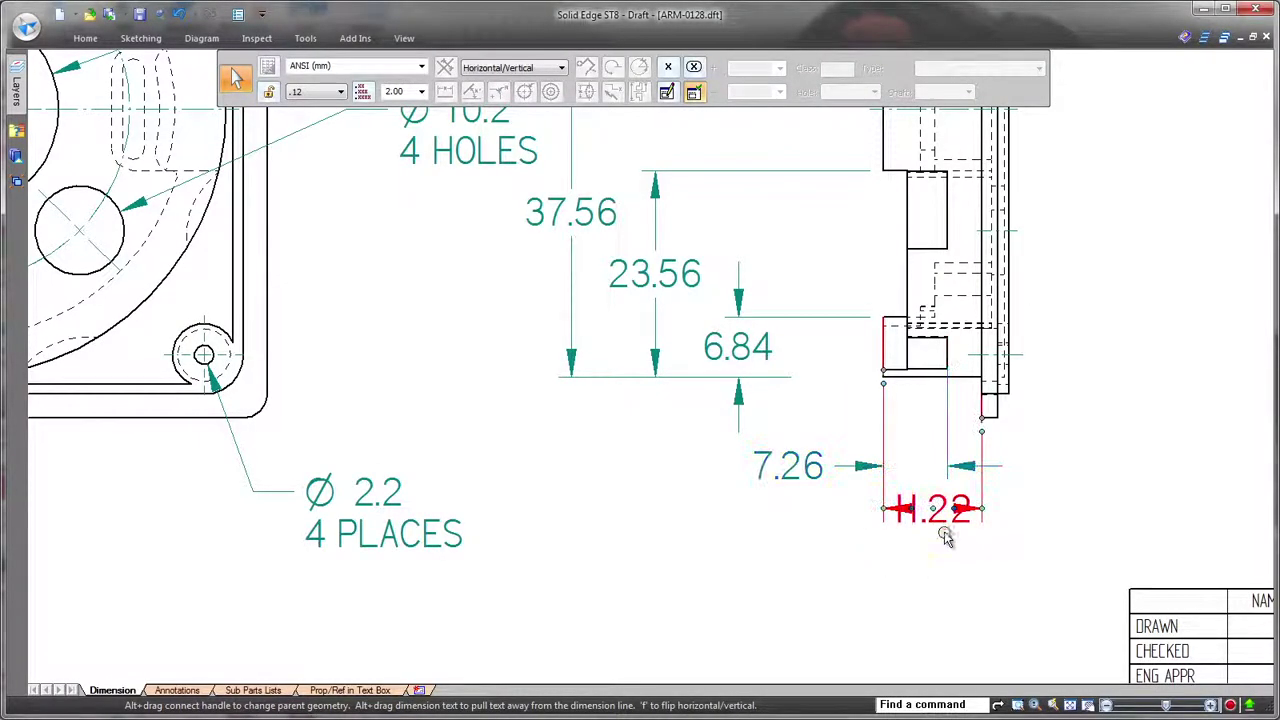
# Step: Flip the 11.22 dimension's arrows inward and move it lower, away from 7.26
pyautogui.click(955, 511)
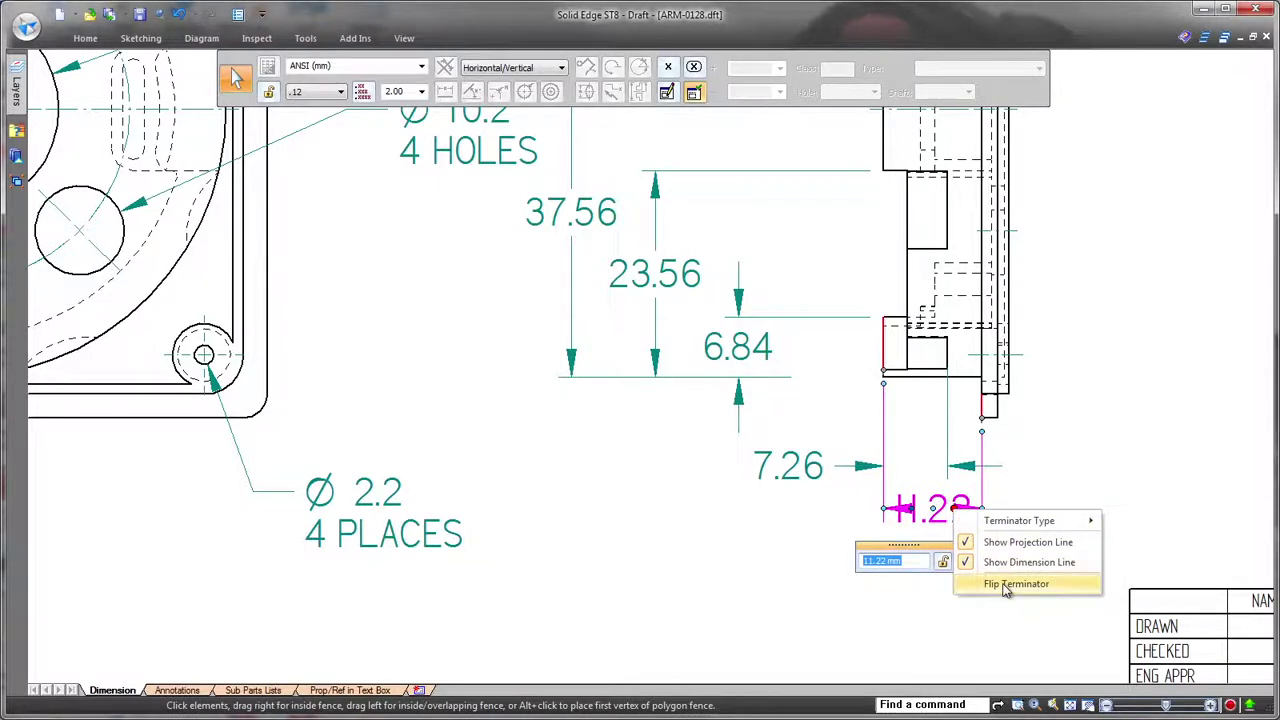
pyautogui.click(1006, 587)
pyautogui.click(992, 638)
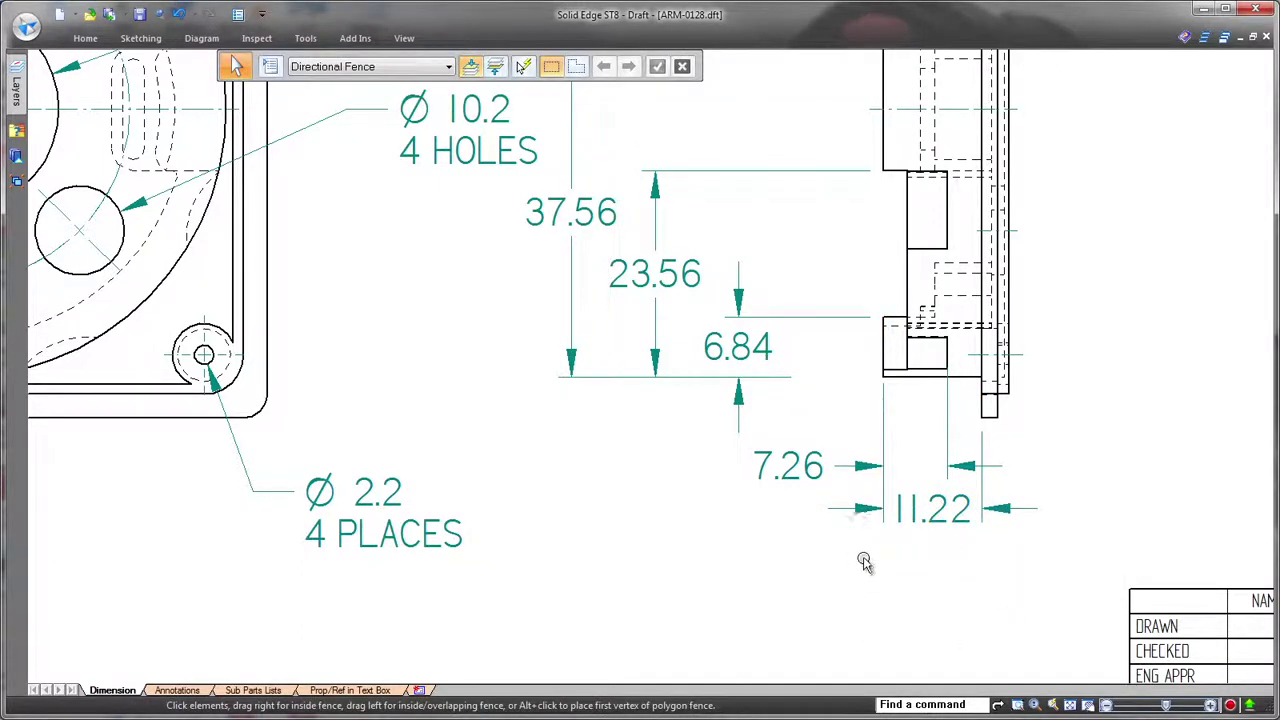
pyautogui.moveTo(933, 508); pyautogui.dragTo(933, 538)
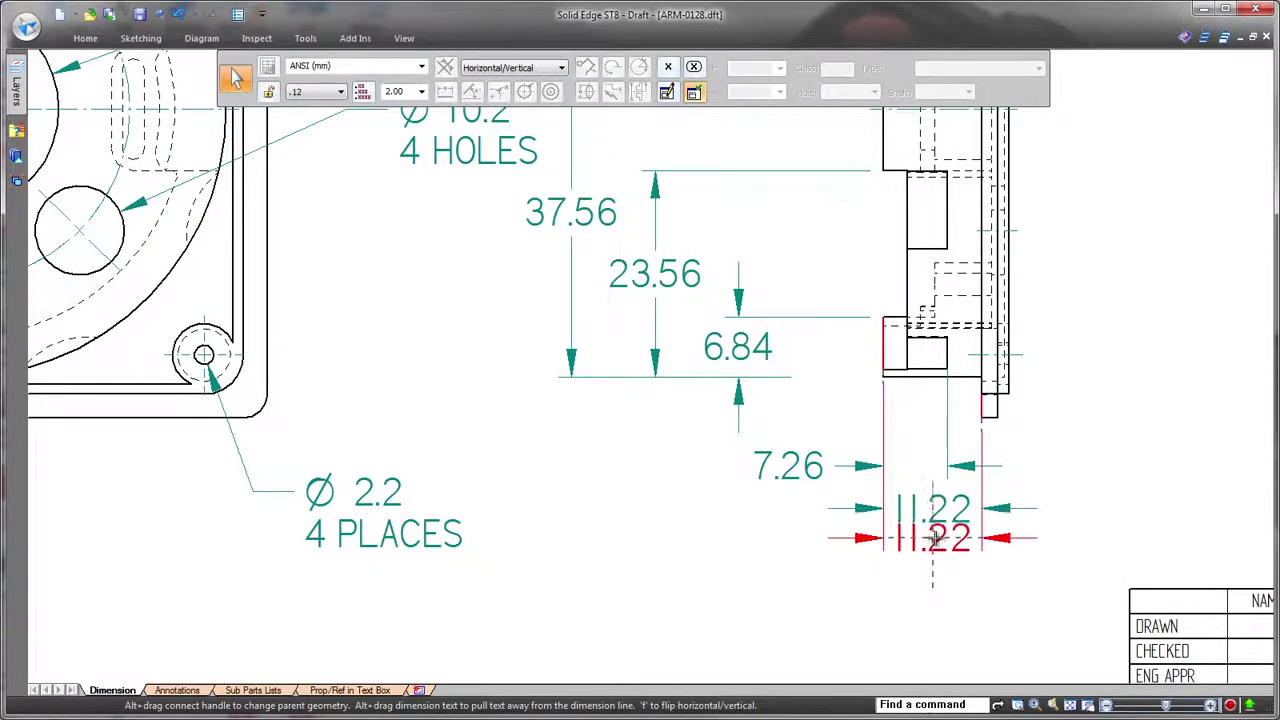
# Step: Make both arrowheads of the 11.22 dimension hollow outlined arrows
pyautogui.click(855, 540)
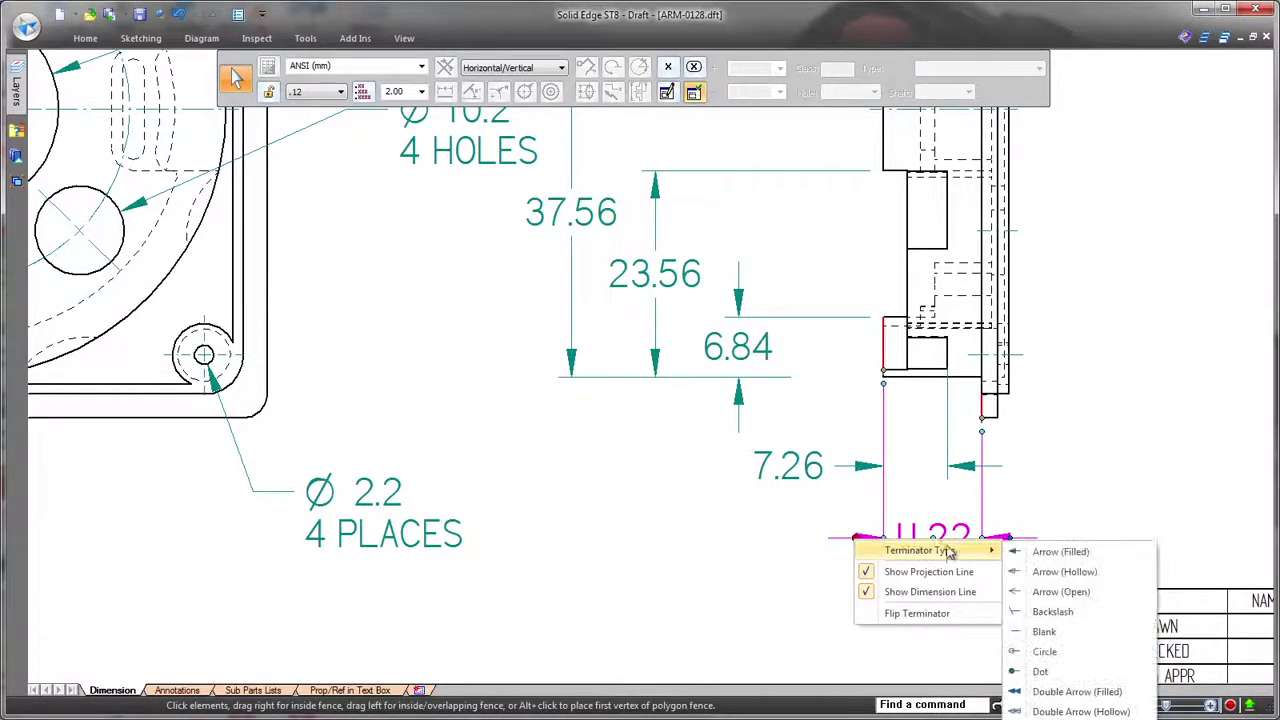
pyautogui.click(1062, 571)
pyautogui.click(1014, 541)
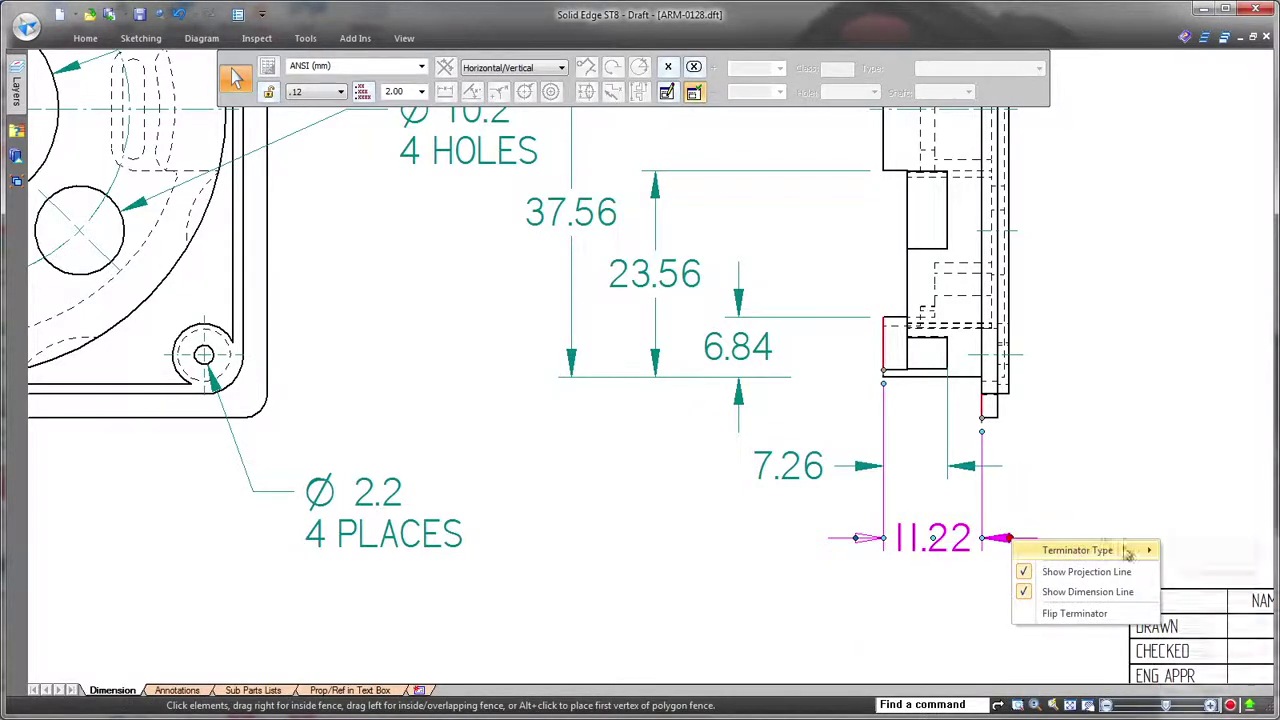
pyautogui.click(1192, 574)
pyautogui.click(1052, 592)
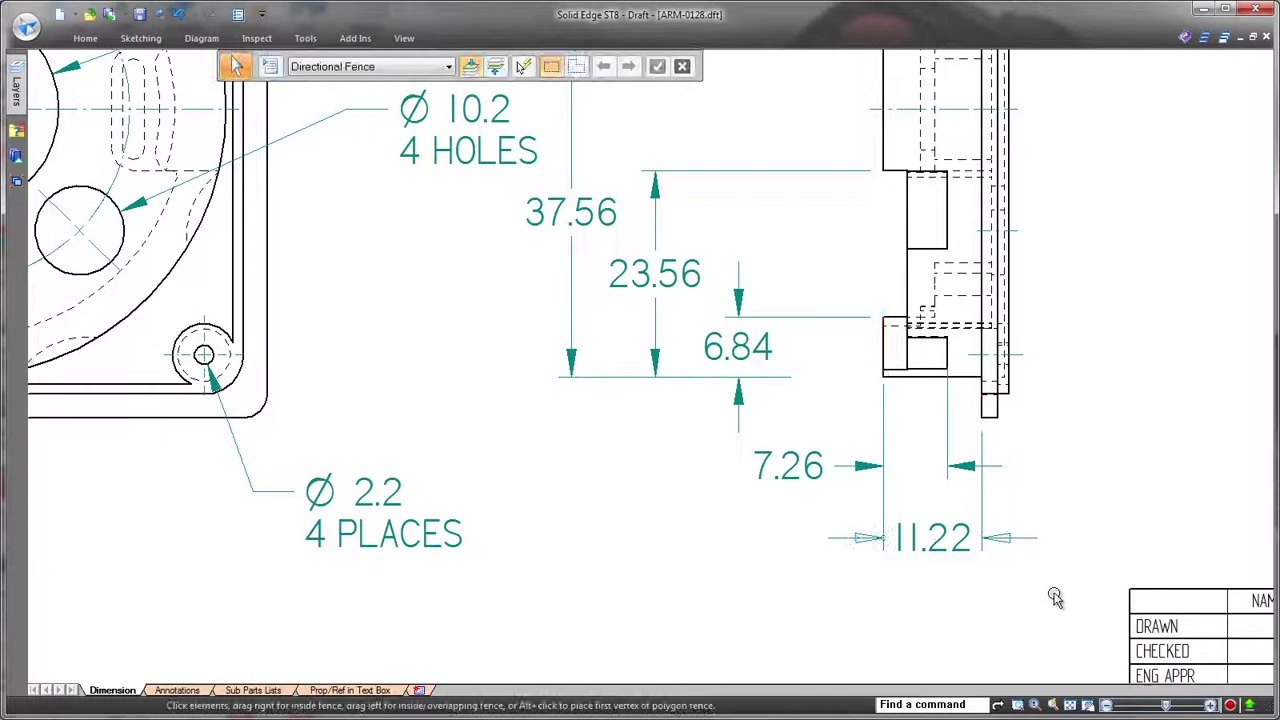
# Step: Hide, then restore, the 6.84 dimension's lower arrowhead and fit the sheet
pyautogui.click(768, 358)
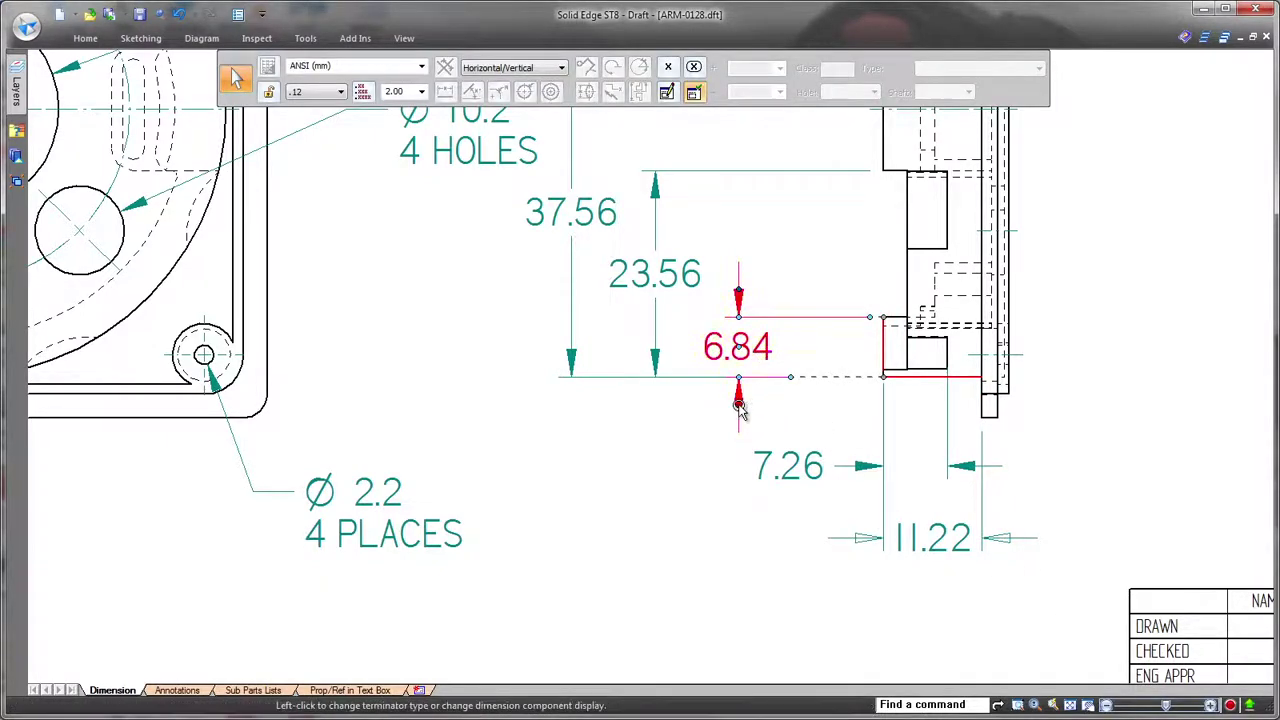
pyautogui.click(739, 404)
pyautogui.click(790, 458)
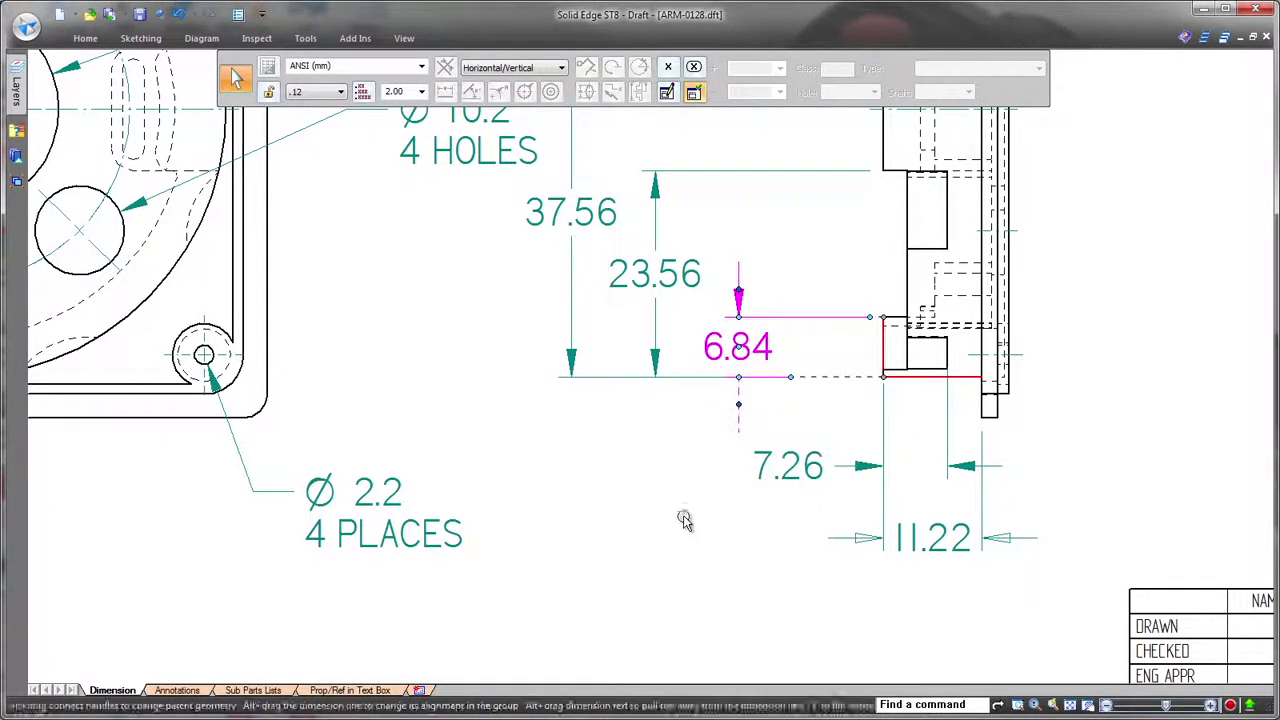
pyautogui.click(678, 545)
pyautogui.click(752, 366)
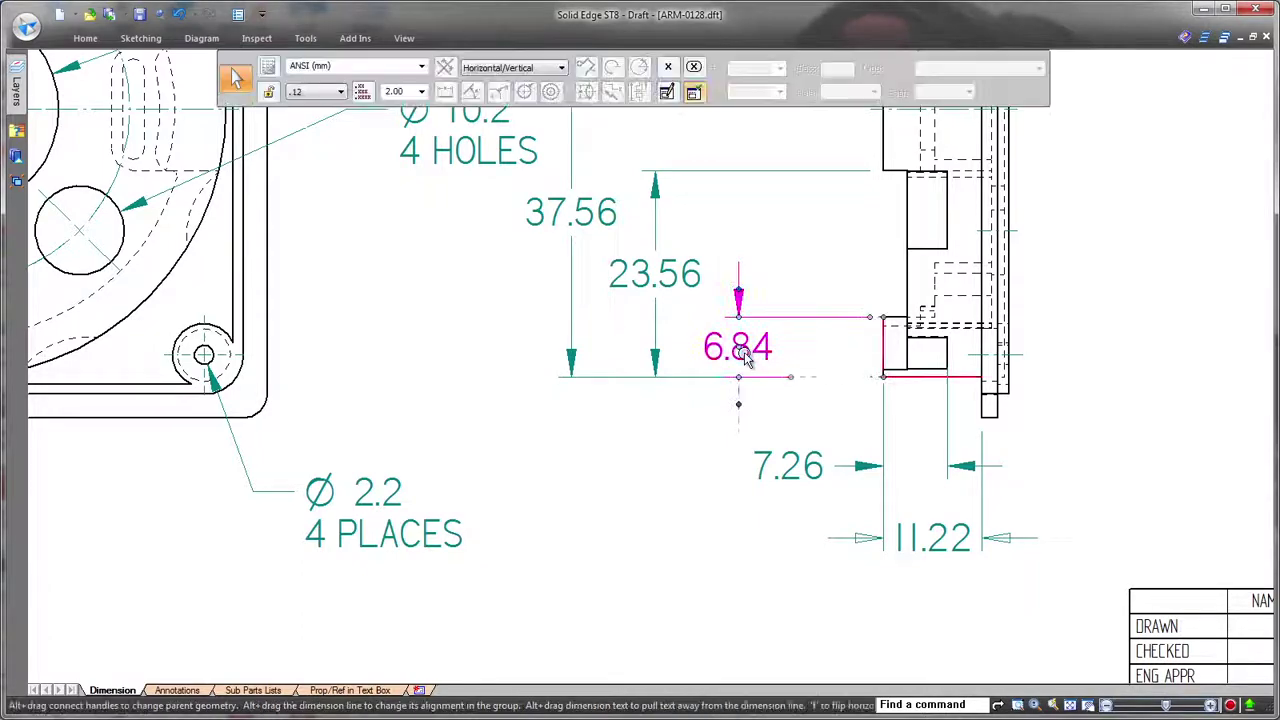
pyautogui.click(739, 405)
pyautogui.click(771, 458)
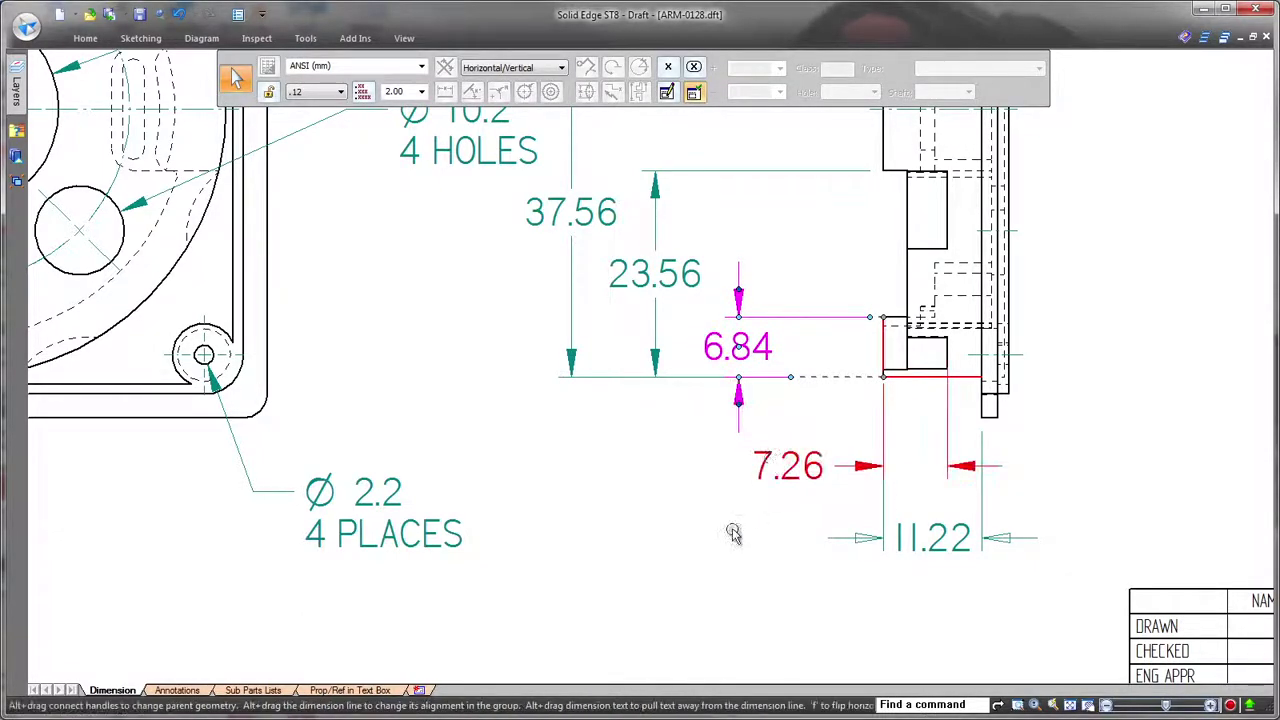
pyautogui.click(734, 531)
pyautogui.hotkey('ctrl', 'shift', 'a')
# Step: On the Annotations sheet, shift the 120 angle dimension and extend its base line left
pyautogui.click(199, 690)
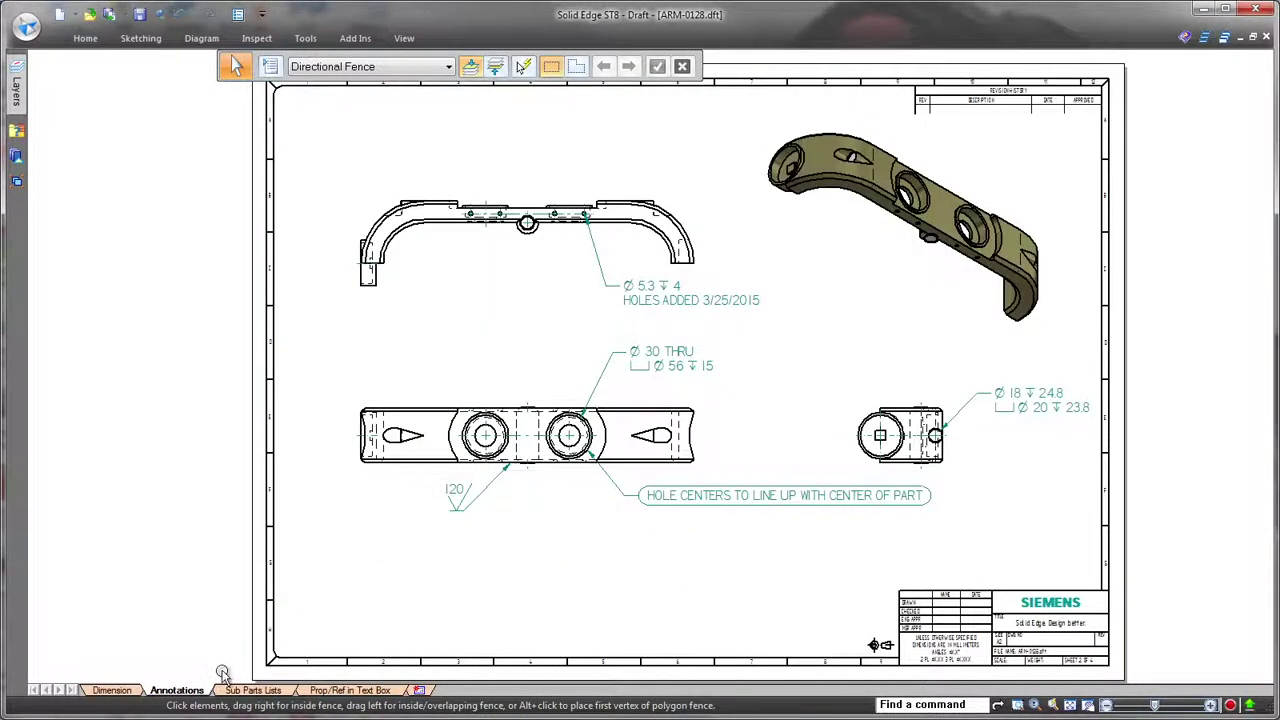
pyautogui.scroll(1, 496, 544)
pyautogui.scroll(2, 496, 544)
pyautogui.click(484, 526)
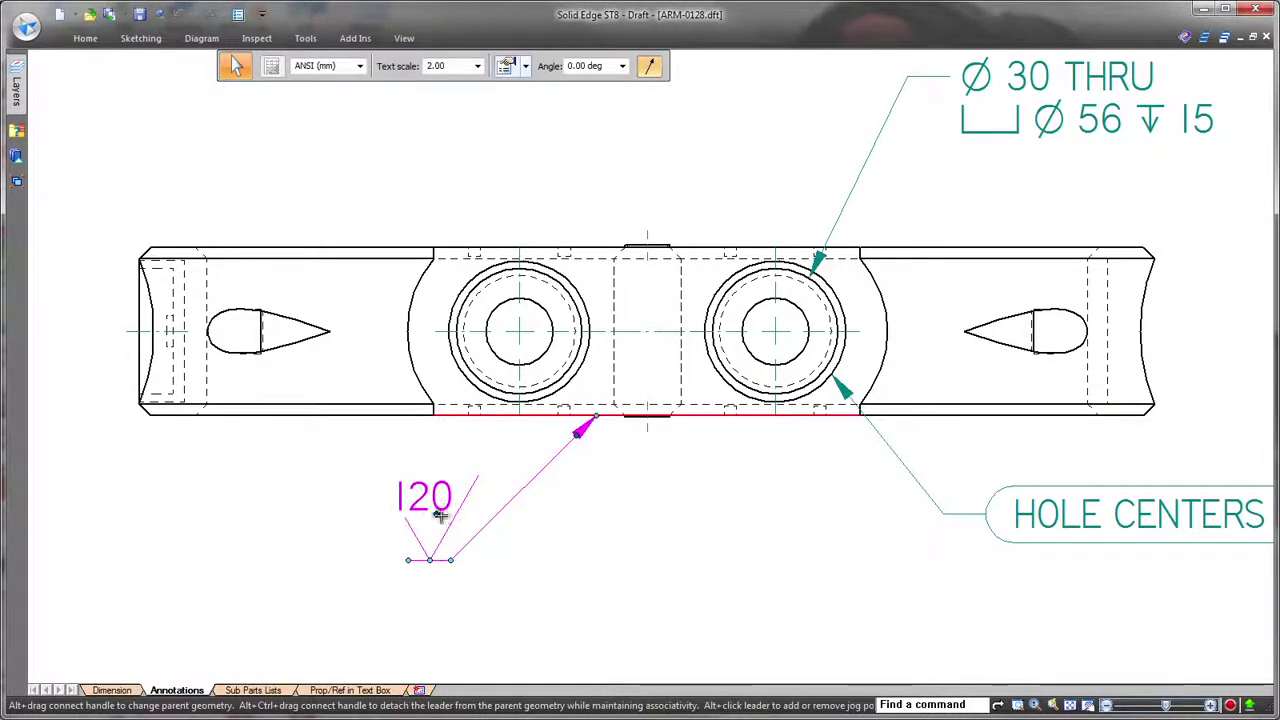
pyautogui.moveTo(437, 514); pyautogui.dragTo(433, 514)
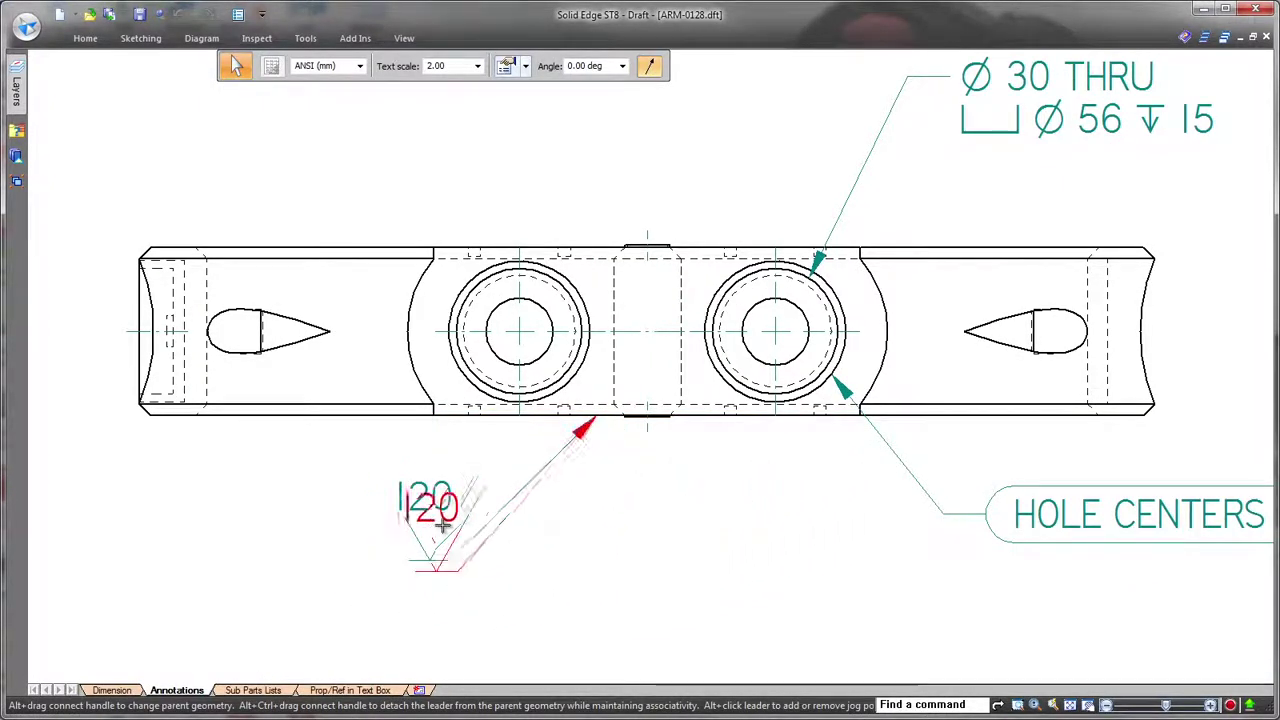
pyautogui.moveTo(424, 561); pyautogui.dragTo(277, 561)
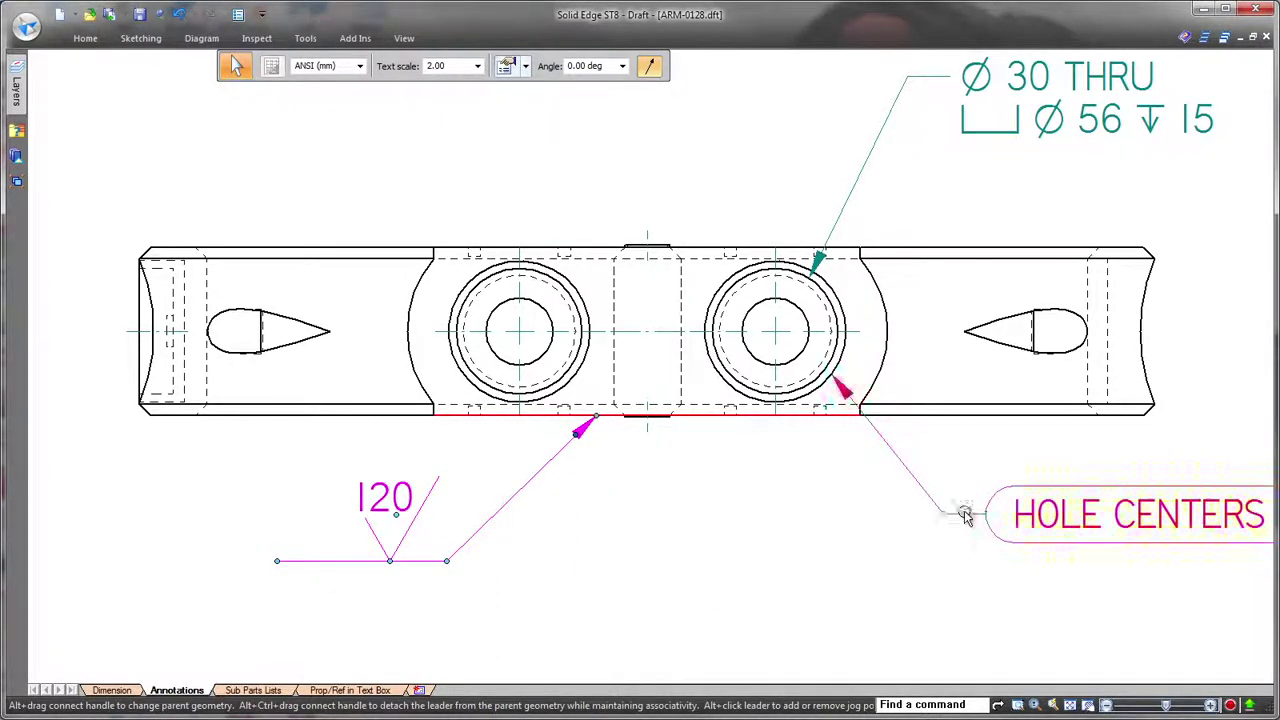
# Step: Move the HOLE CENTERS callout lower and give its leader a bent elbow
pyautogui.click(966, 515)
pyautogui.moveTo(985, 517); pyautogui.dragTo(713, 565)
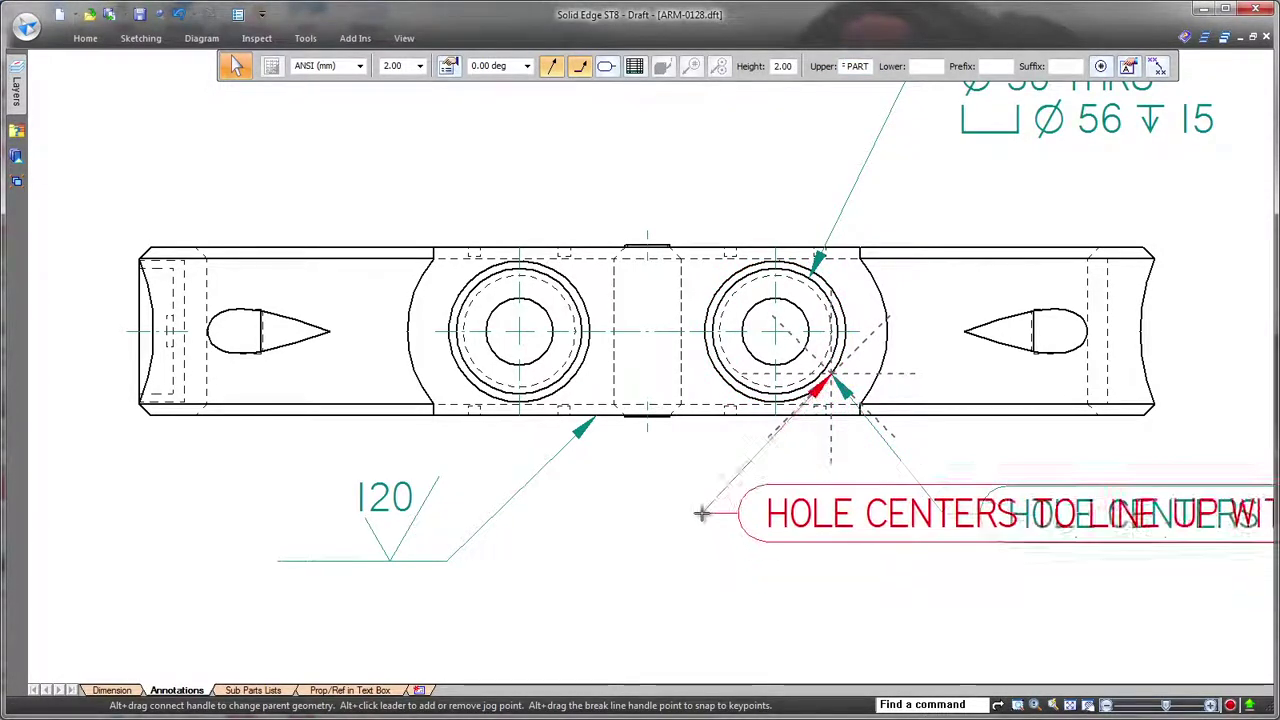
pyautogui.moveTo(713, 565)
pyautogui.mouseDown()
pyautogui.moveTo(982, 525)
pyautogui.moveTo(948, 574)
pyautogui.moveTo(950, 531)
pyautogui.mouseUp()
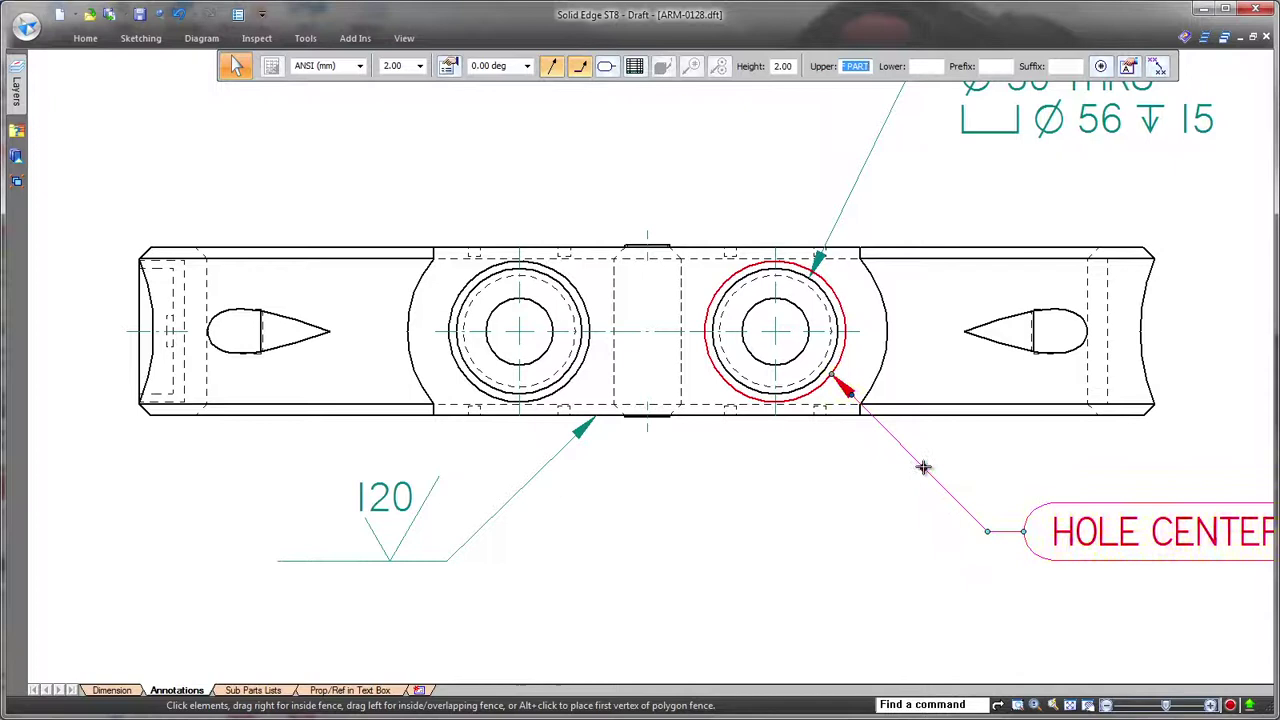
pyautogui.moveTo(923, 467)
pyautogui.mouseDown()
pyautogui.moveTo(831, 531)
pyautogui.moveTo(886, 491)
pyautogui.mouseUp()
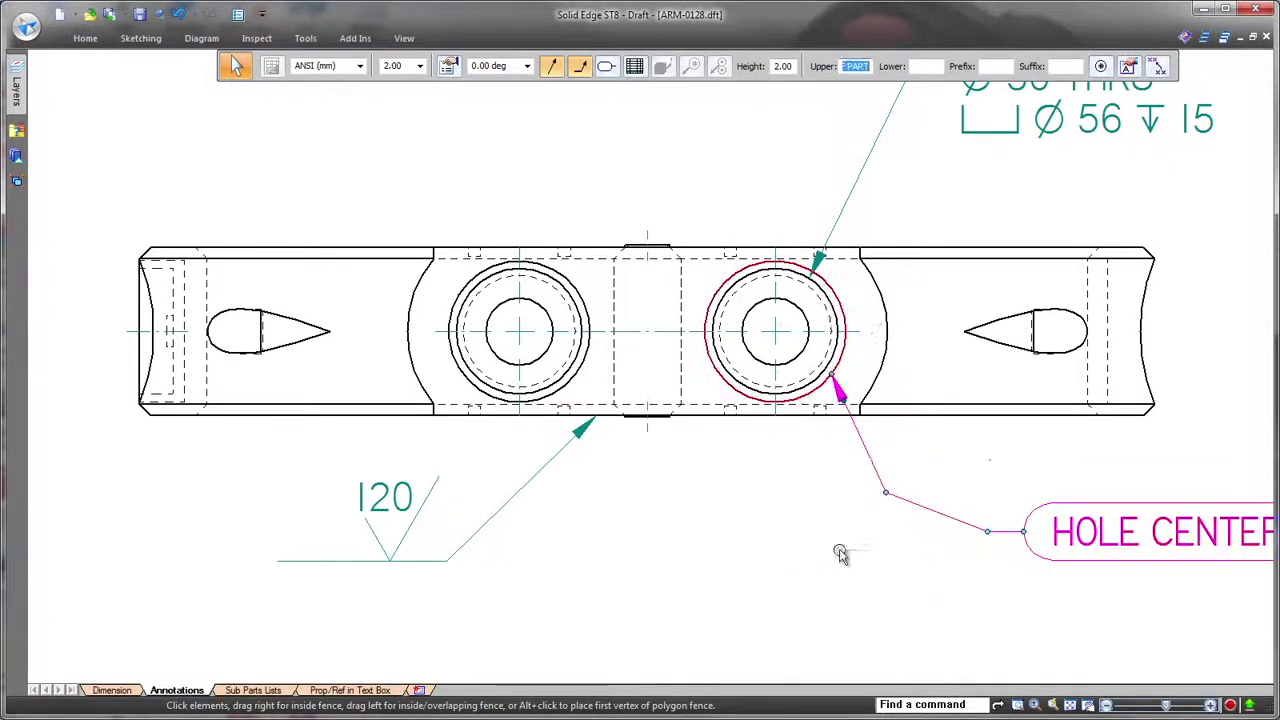
pyautogui.click(808, 572)
pyautogui.moveTo(1194, 366)
pyautogui.mouseDown(button='middle')
pyautogui.moveTo(877, 591)
pyautogui.moveTo(874, 580)
pyautogui.mouseUp(button='middle')
# Step: Format the Ø 30 THRU callout's hole size (%HS) in dual units
pyautogui.doubleClick(748, 297)
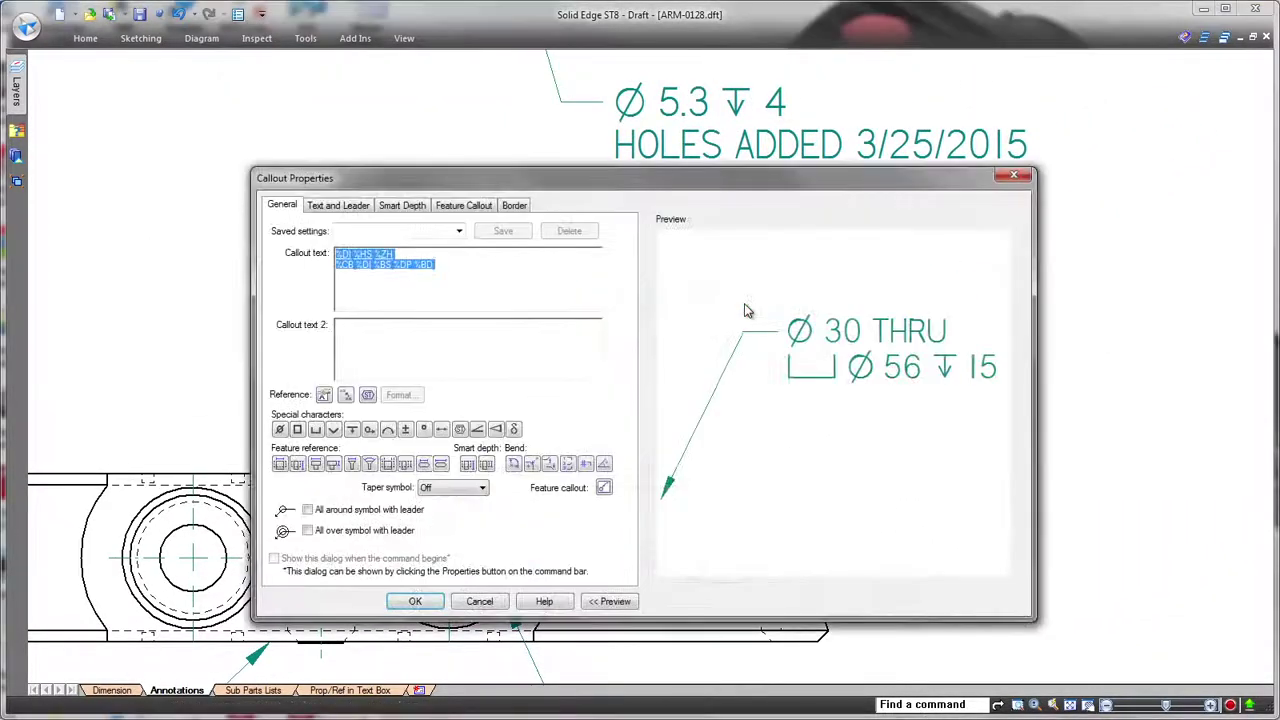
pyautogui.click(415, 304)
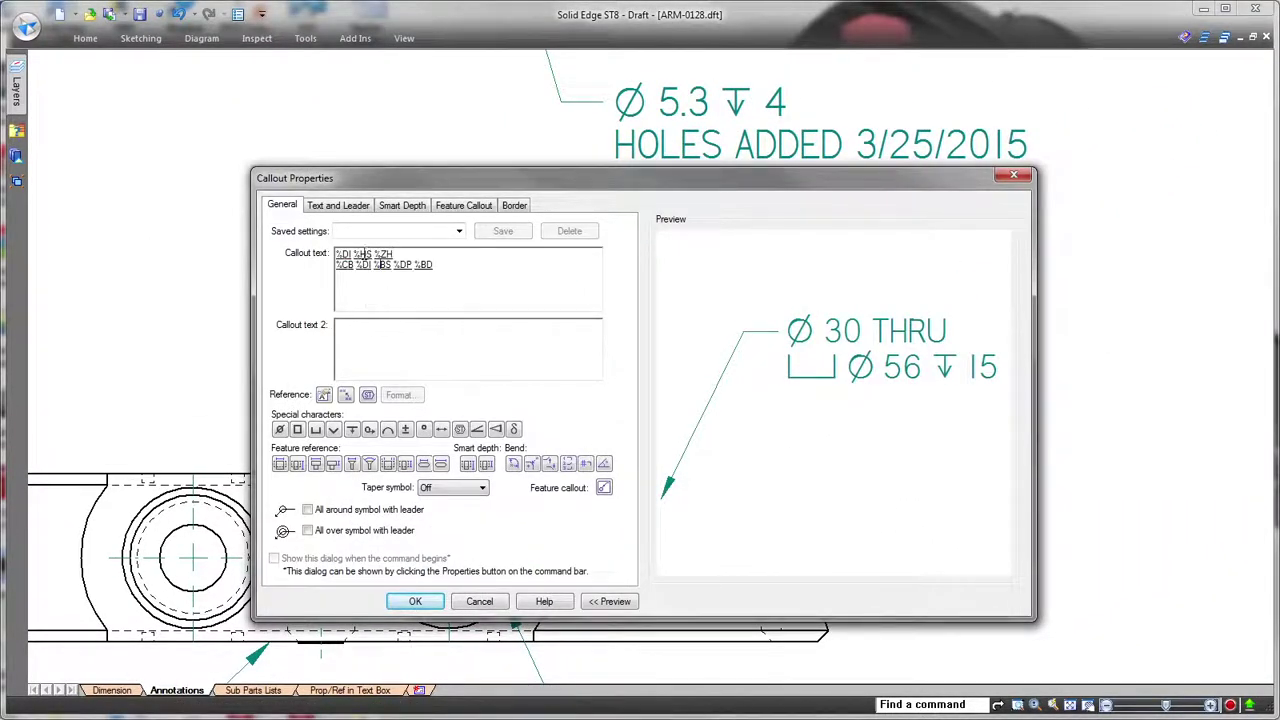
pyautogui.click(398, 395)
pyautogui.click(388, 364)
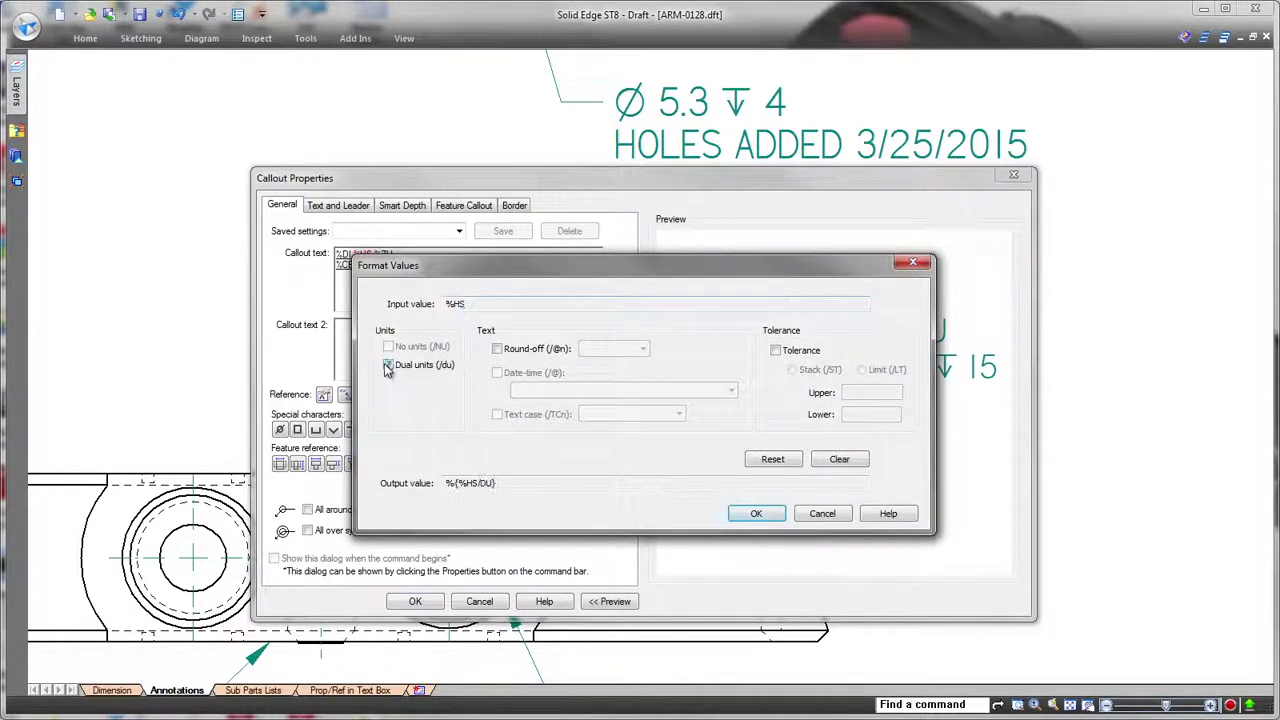
pyautogui.click(755, 515)
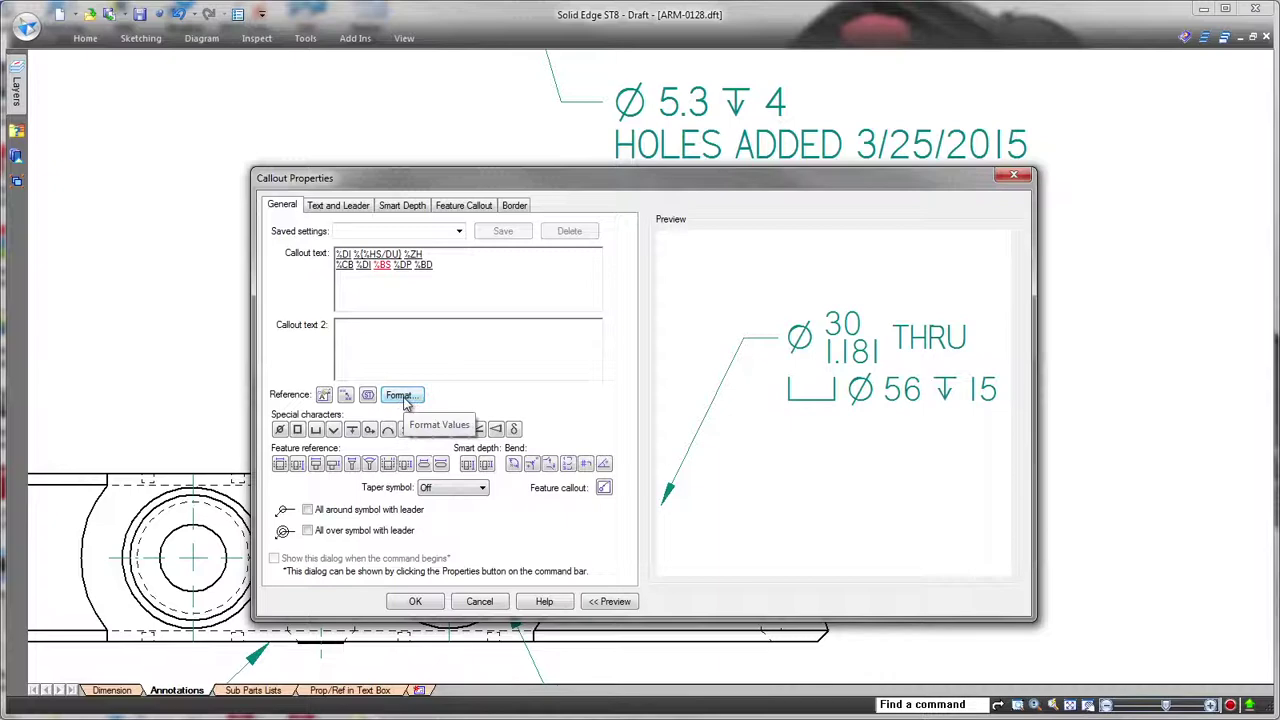
# Step: Round the counterbore diameter (%BS) to .1234 and apply the callout changes
pyautogui.click(399, 395)
pyautogui.click(497, 349)
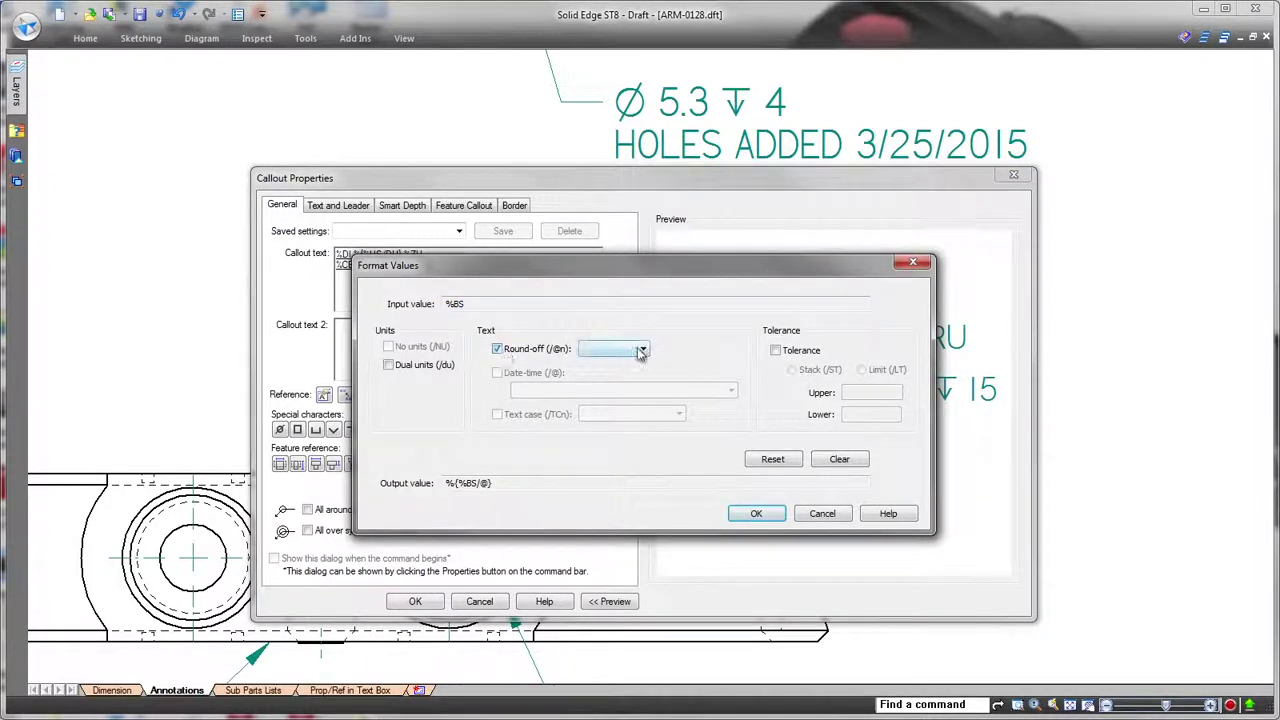
pyautogui.click(643, 348)
pyautogui.click(615, 416)
pyautogui.click(757, 512)
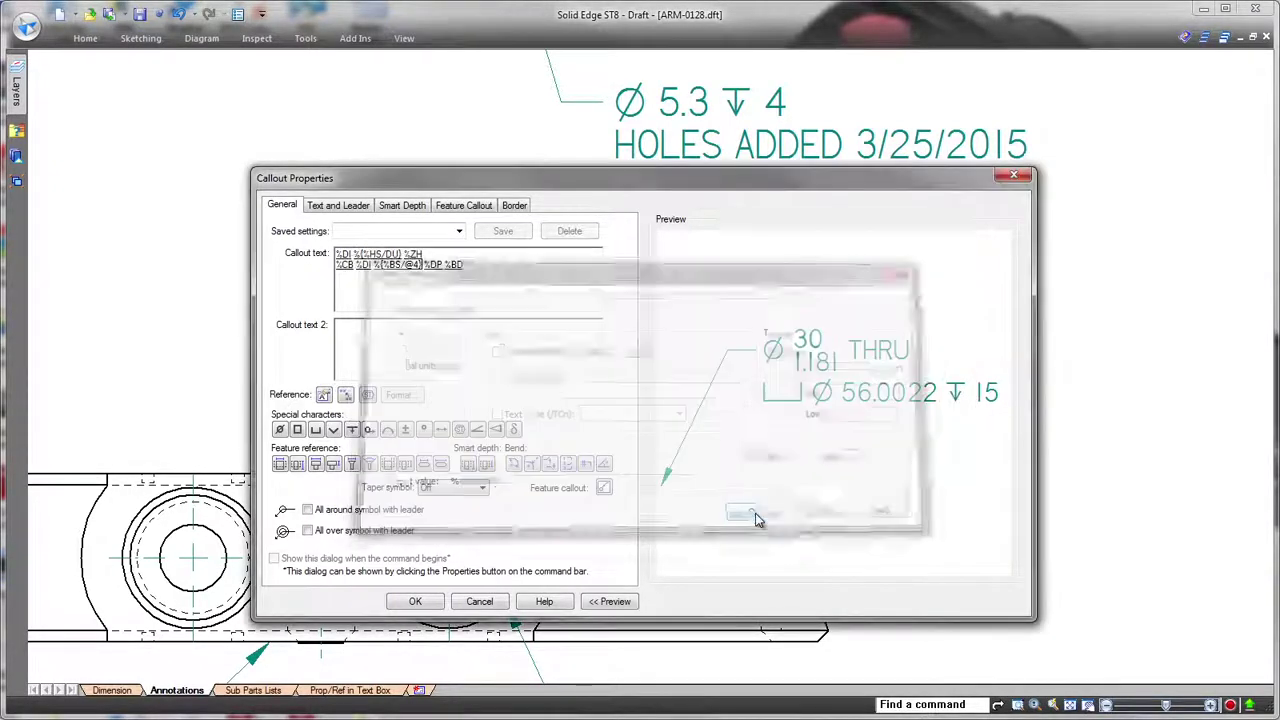
pyautogui.click(415, 601)
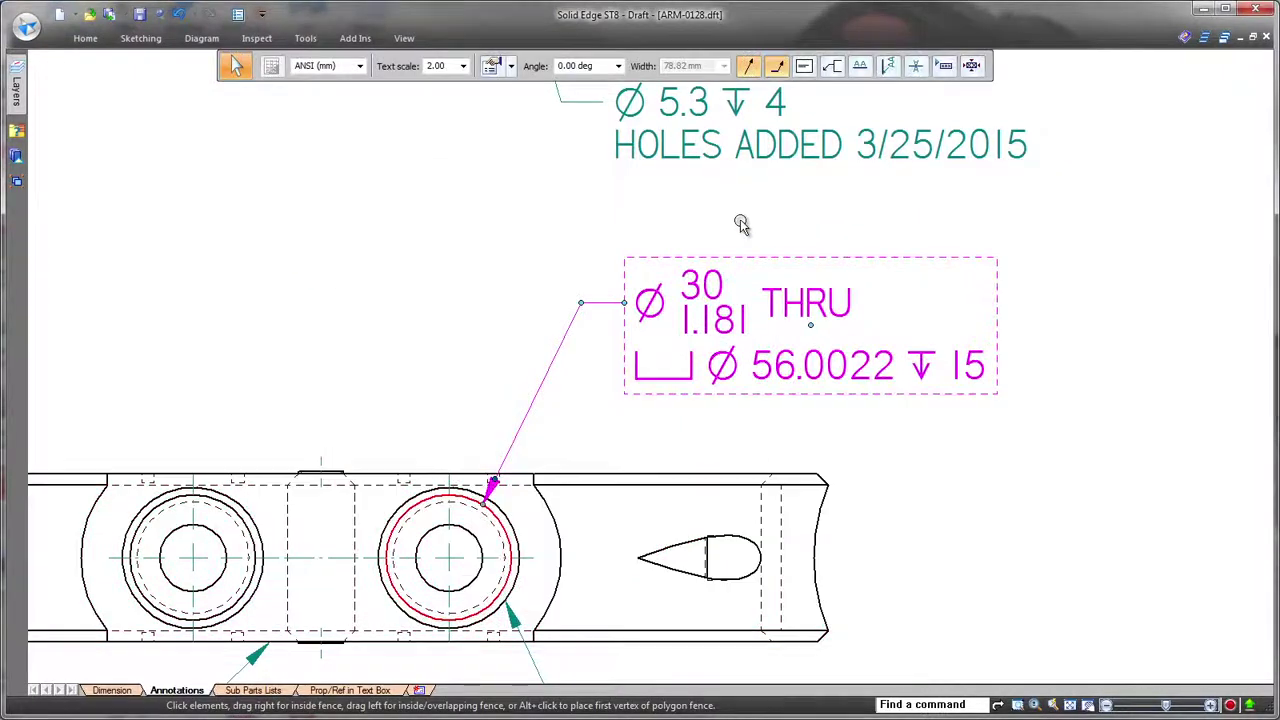
pyautogui.moveTo(737, 223); pyautogui.dragTo(558, 400, button='middle')
# Step: Give the Ø 5.3 note's hole size a stacked .005/.002 tolerance
pyautogui.doubleClick(480, 290)
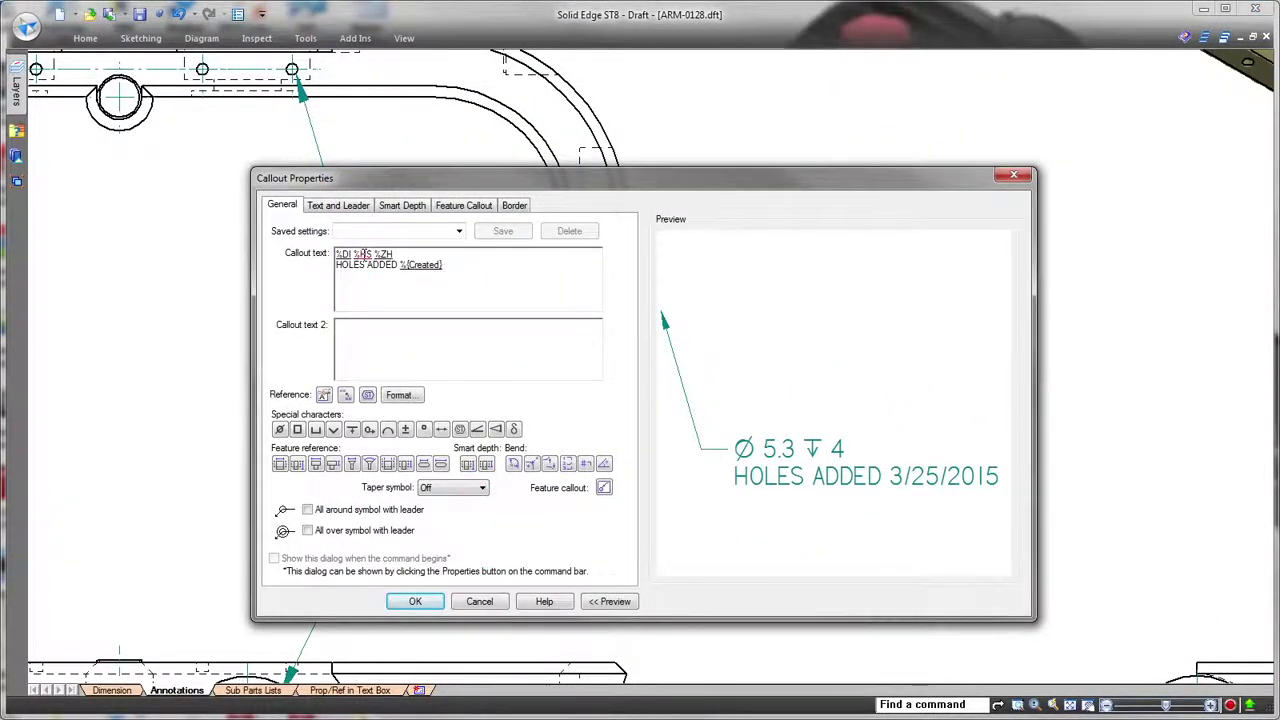
pyautogui.click(400, 396)
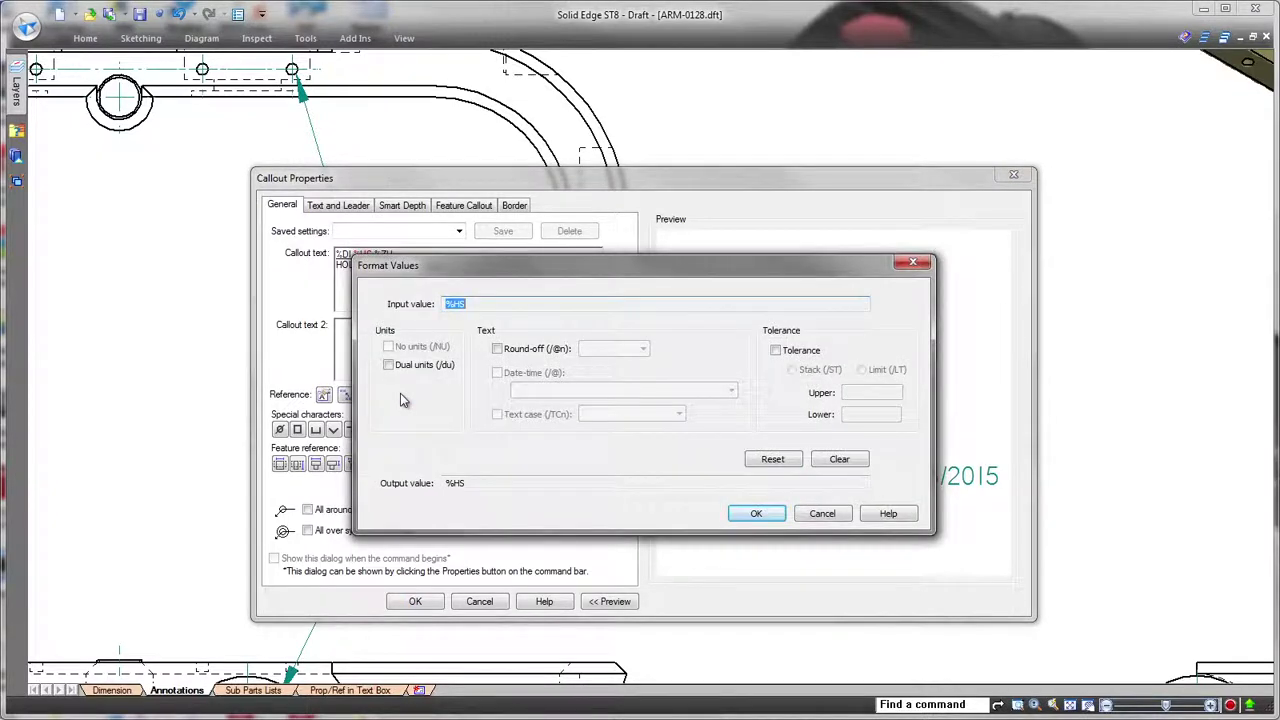
pyautogui.click(775, 350)
pyautogui.click(792, 369)
pyautogui.write('.002')
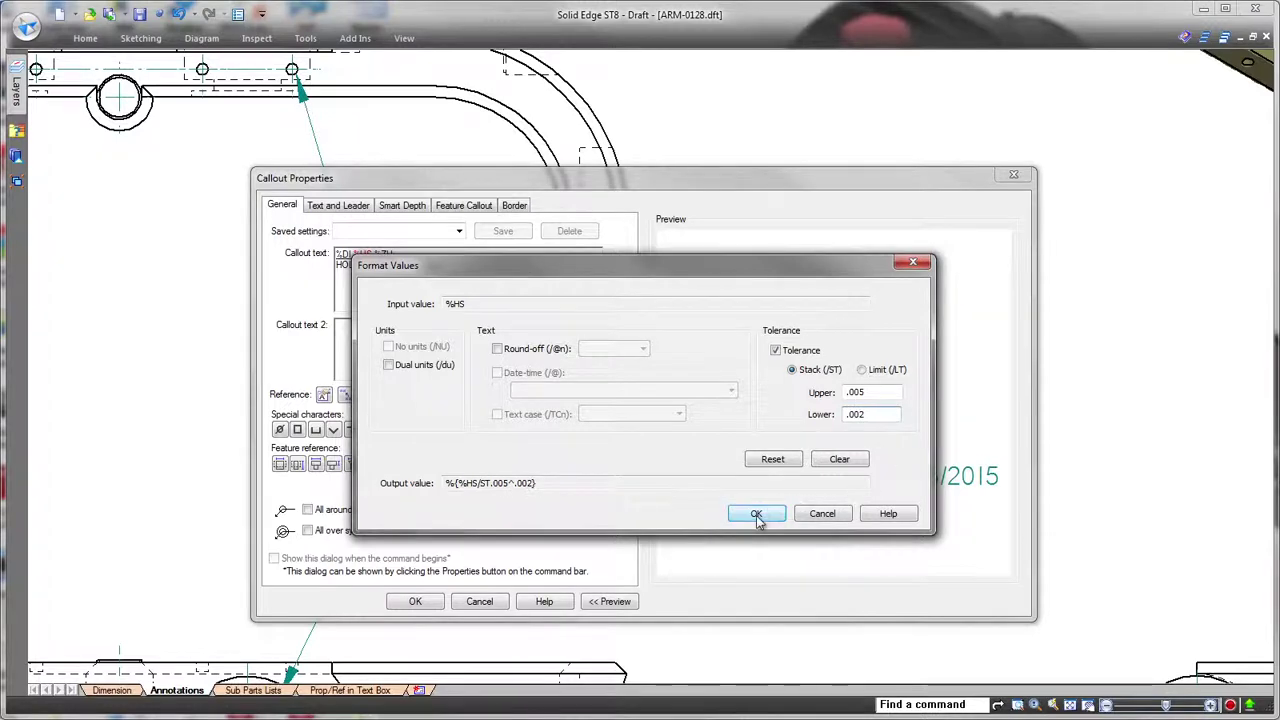
pyautogui.click(757, 514)
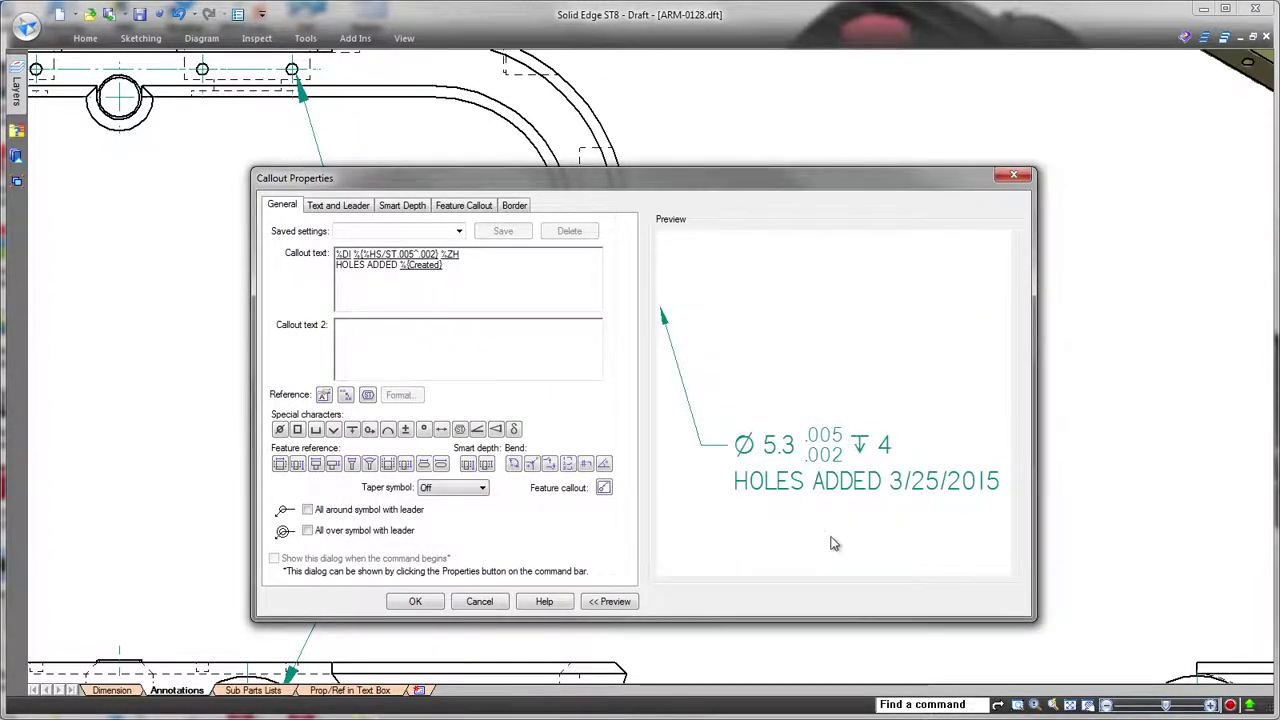
# Step: Format the note's created date as dddd, MMMM dd, yyyy
pyautogui.click(420, 265)
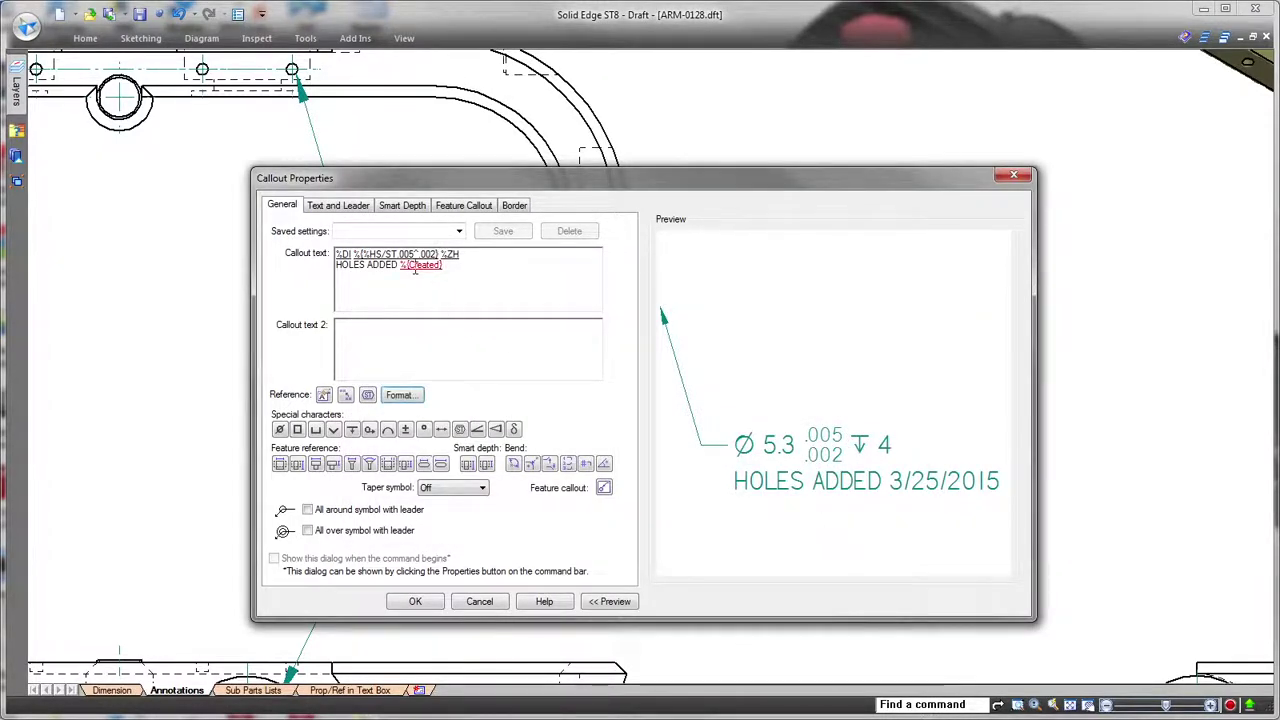
pyautogui.click(400, 395)
pyautogui.click(497, 374)
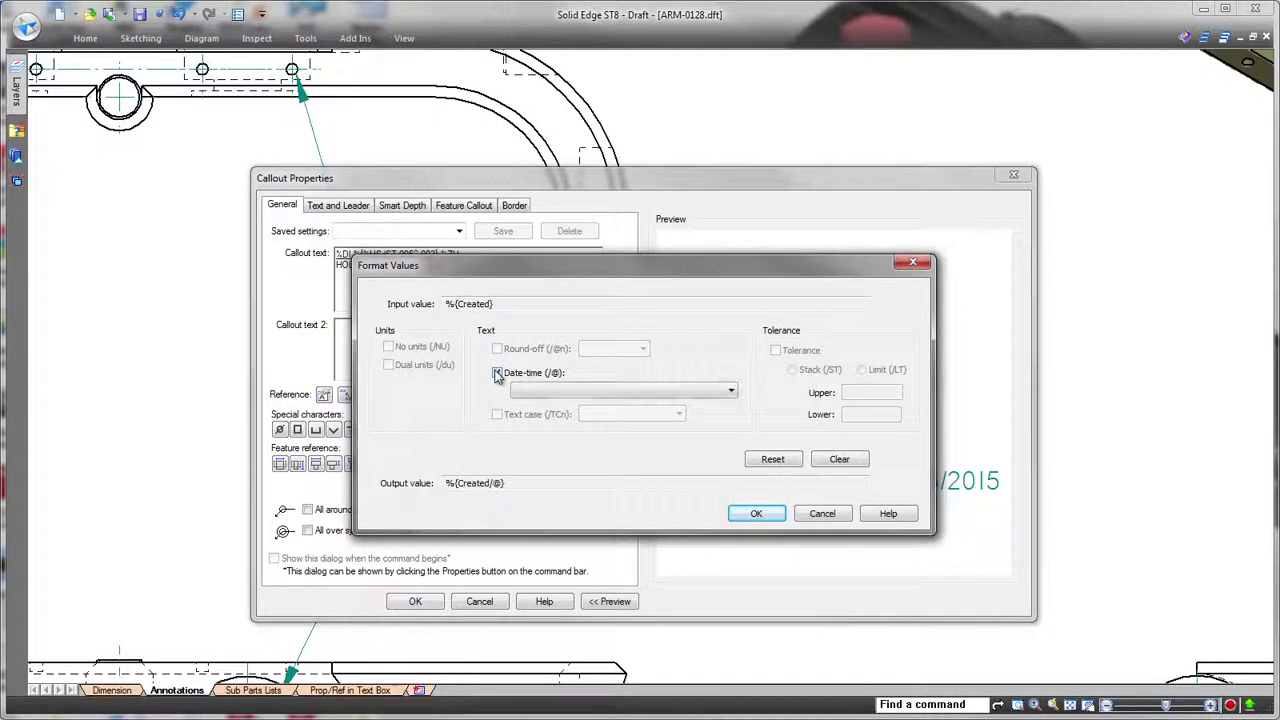
pyautogui.click(731, 390)
pyautogui.click(705, 430)
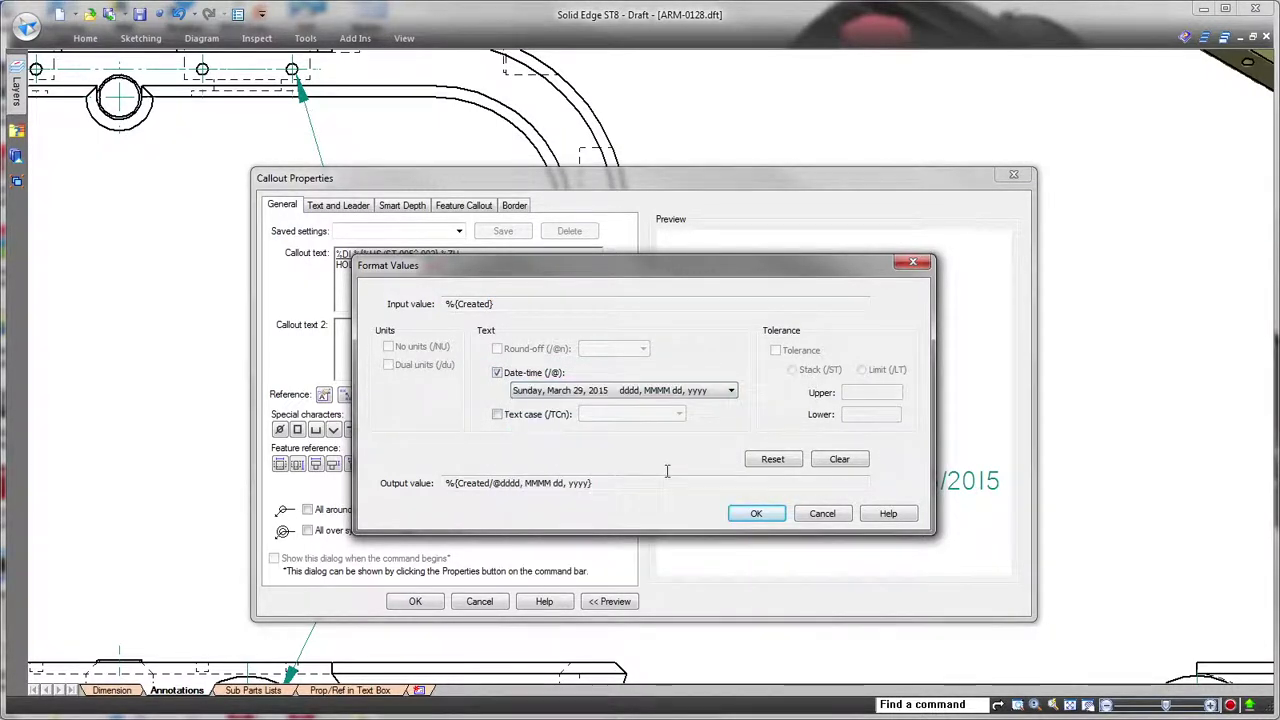
pyautogui.click(757, 514)
# Step: Convert the date text to UPPERCASE and apply the hole note changes
pyautogui.click(422, 268)
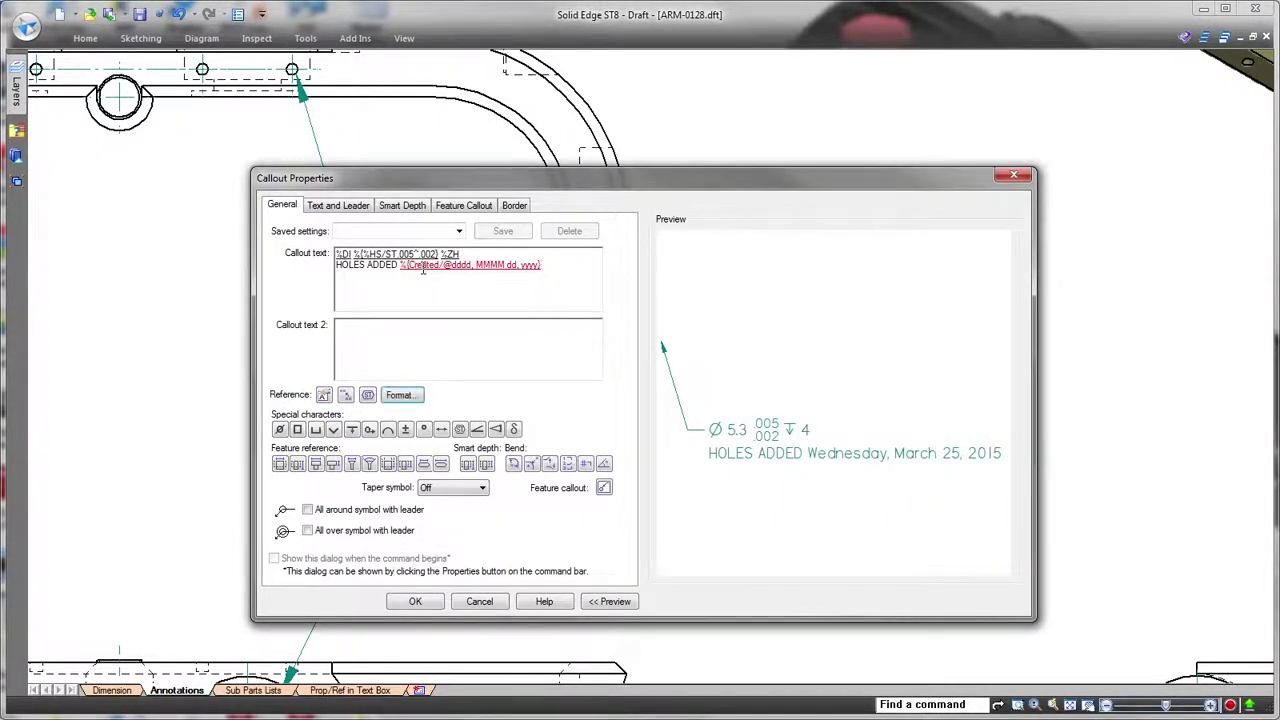
pyautogui.click(403, 396)
pyautogui.click(497, 414)
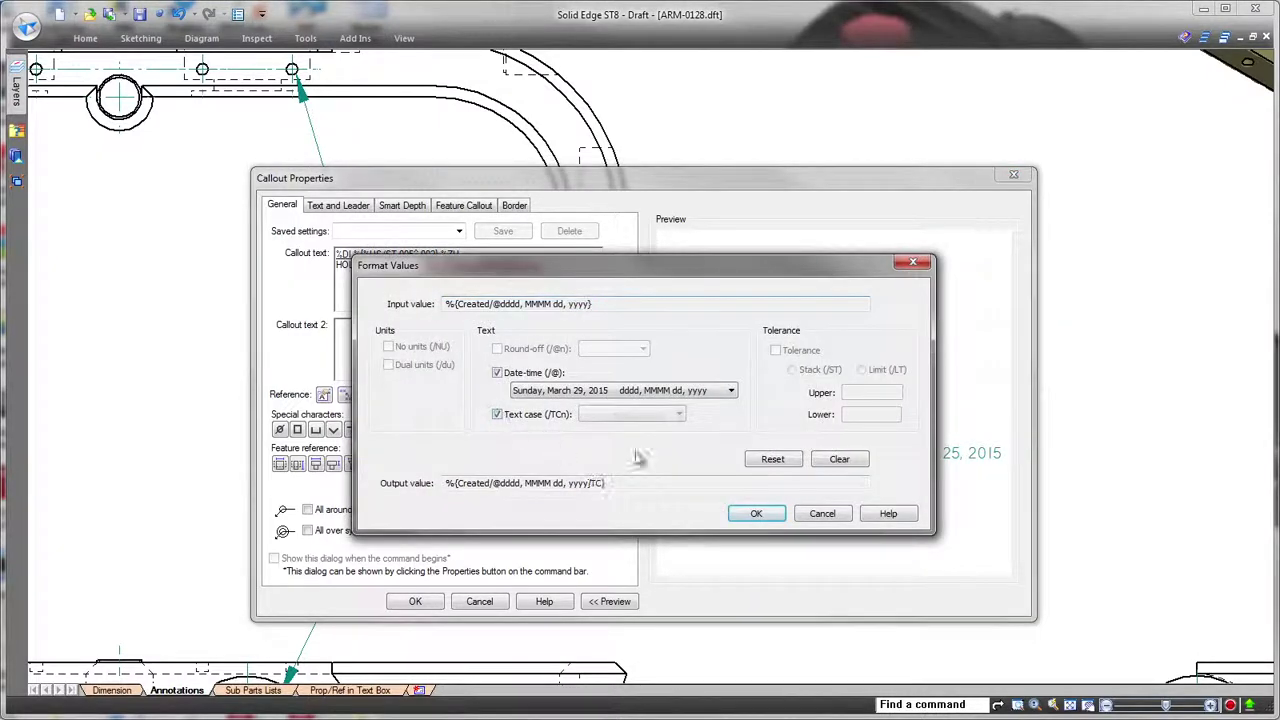
pyautogui.click(679, 418)
pyautogui.click(672, 432)
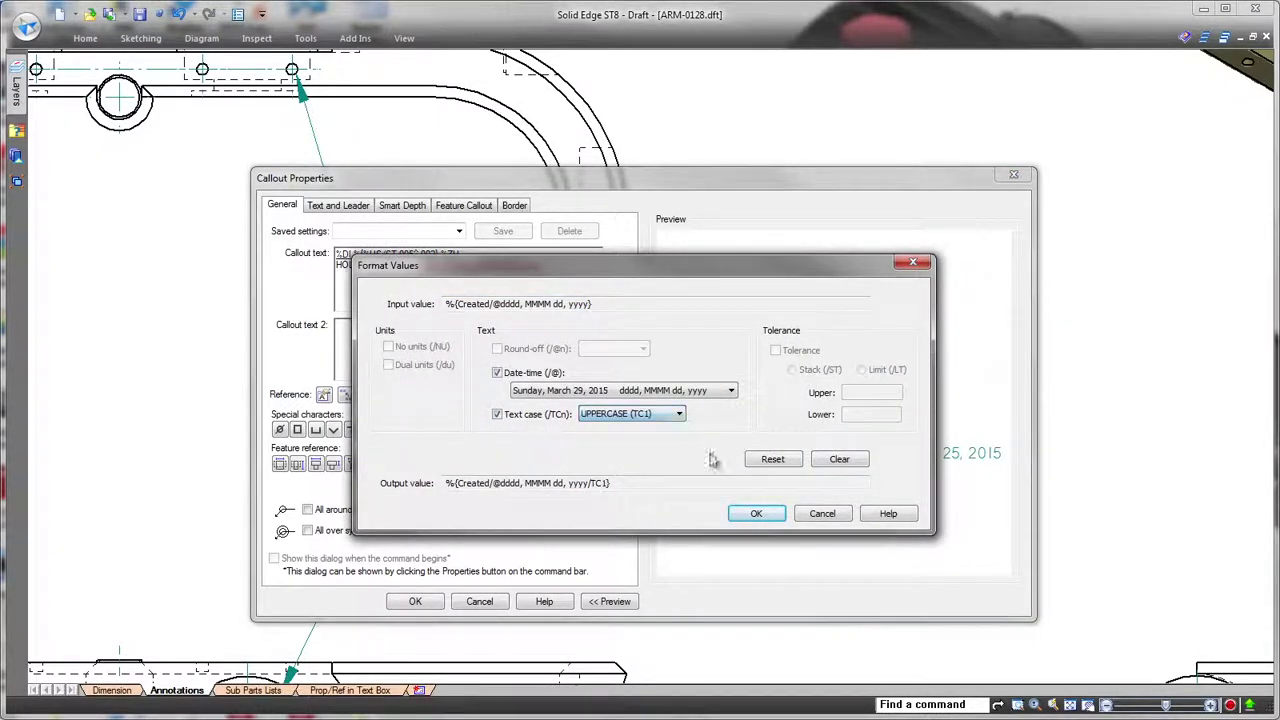
pyautogui.click(757, 515)
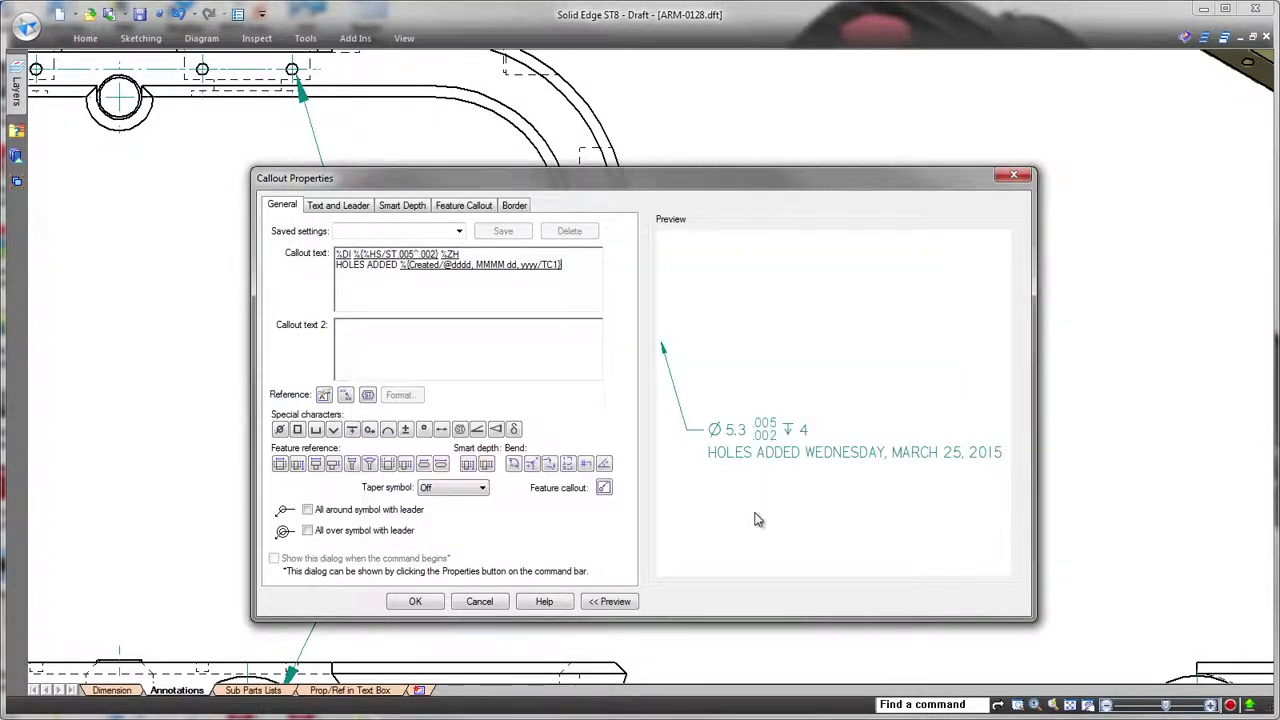
pyautogui.click(418, 601)
# Step: On the Sub Parts Lists sheet, start a parts list for the lower view's MOTOR MODULE ASMB
pyautogui.hotkey('ctrl', 'shift', 'a')
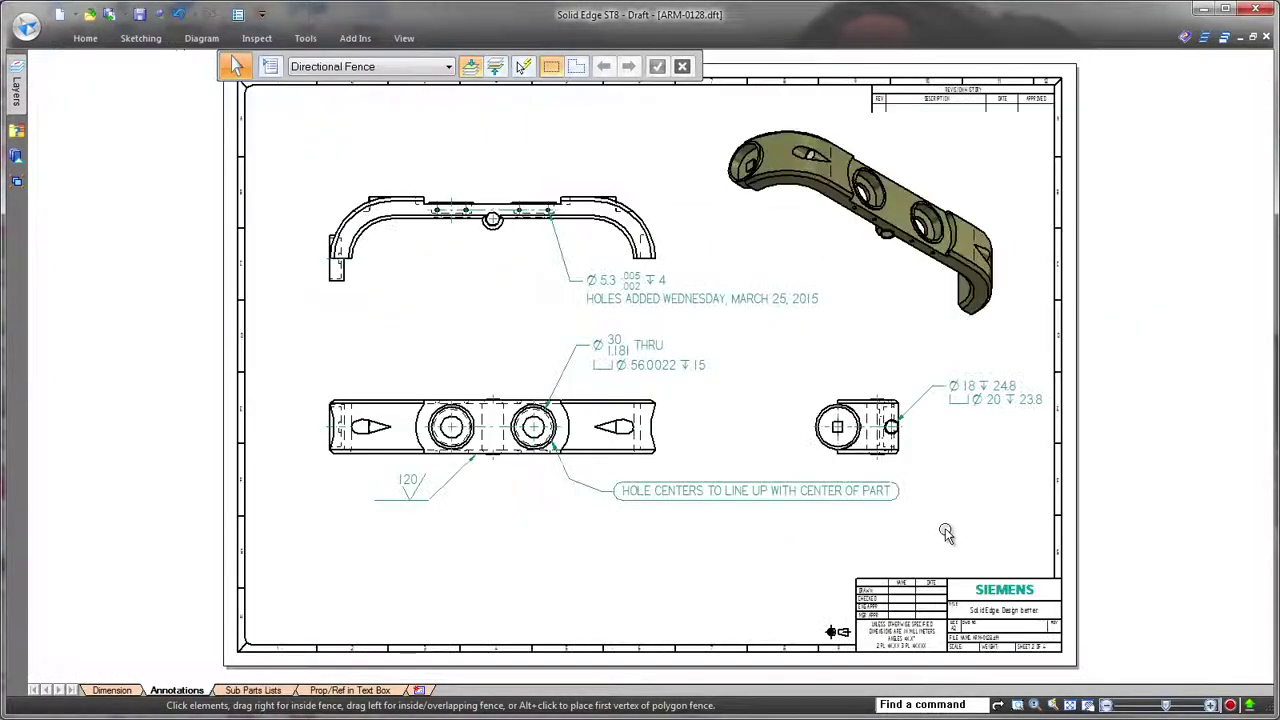
pyautogui.click(253, 690)
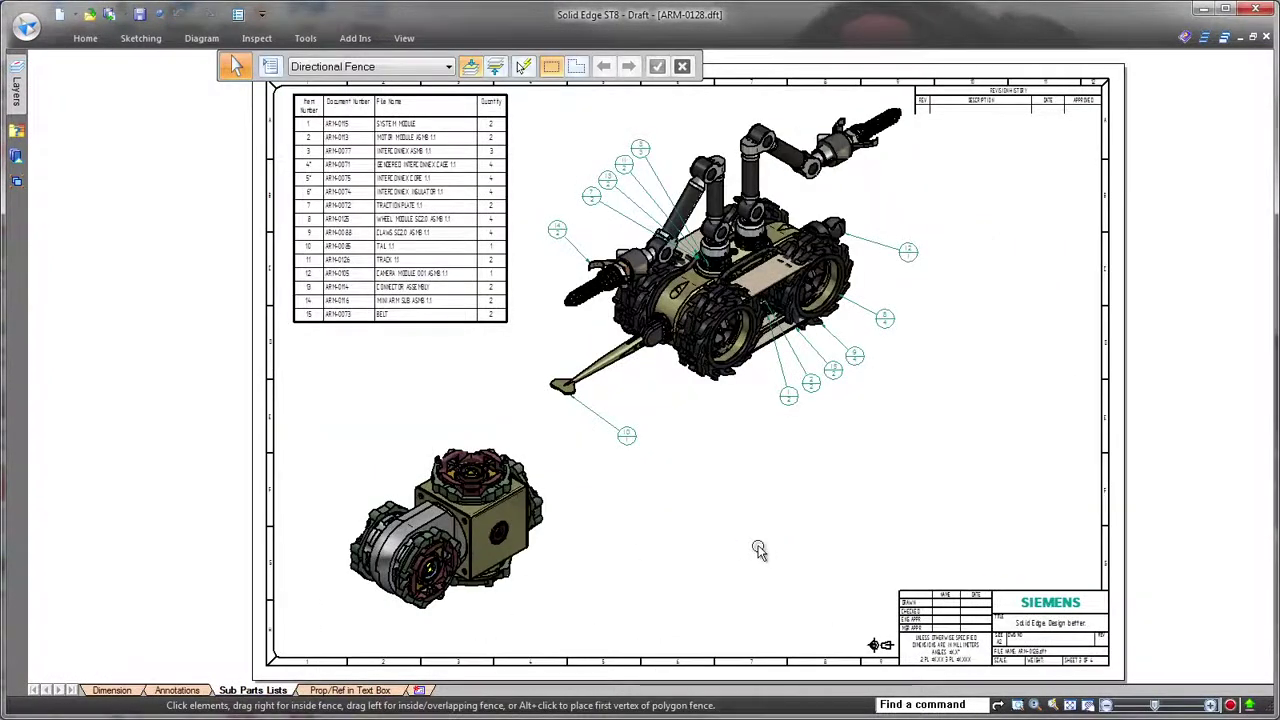
pyautogui.click(86, 40)
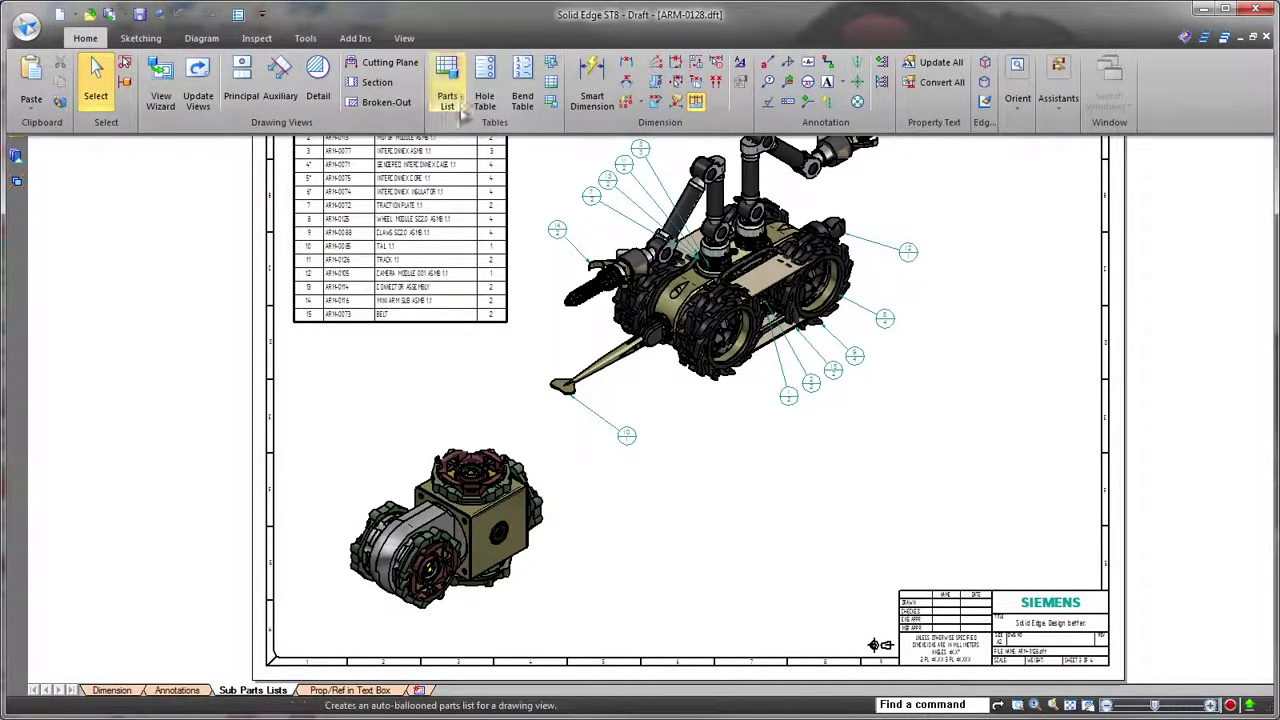
pyautogui.click(445, 95)
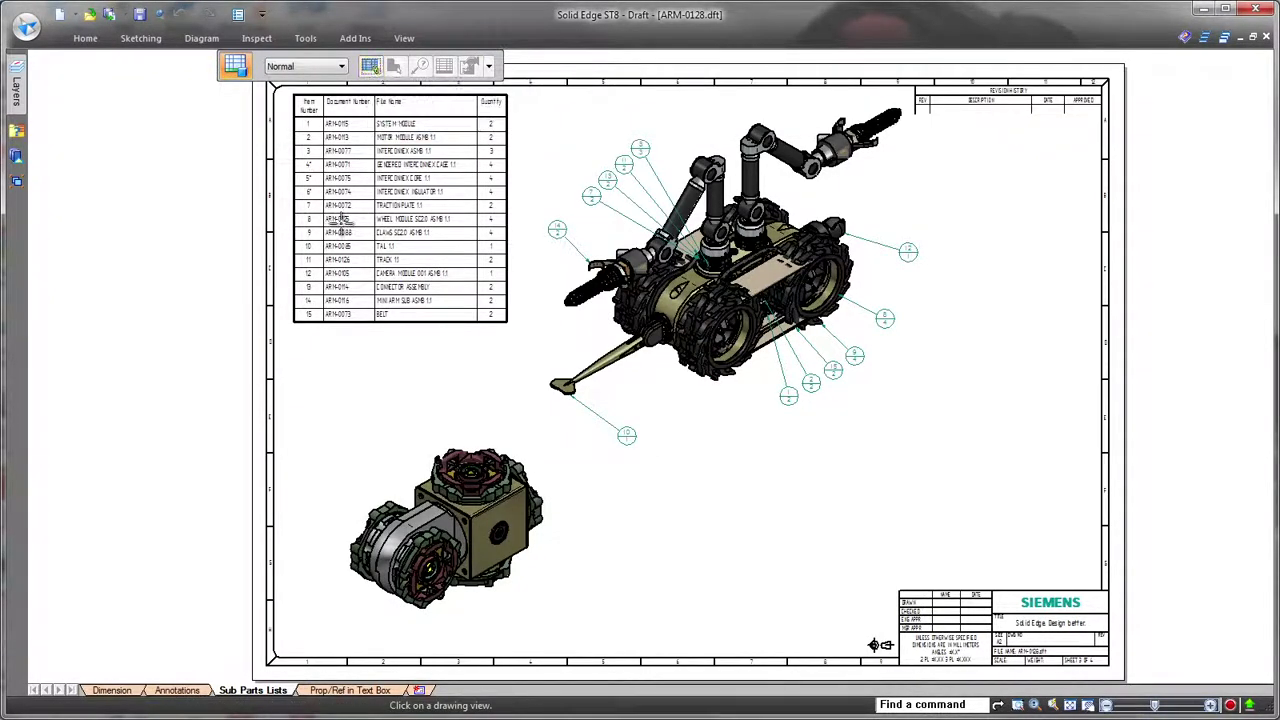
pyautogui.click(412, 476)
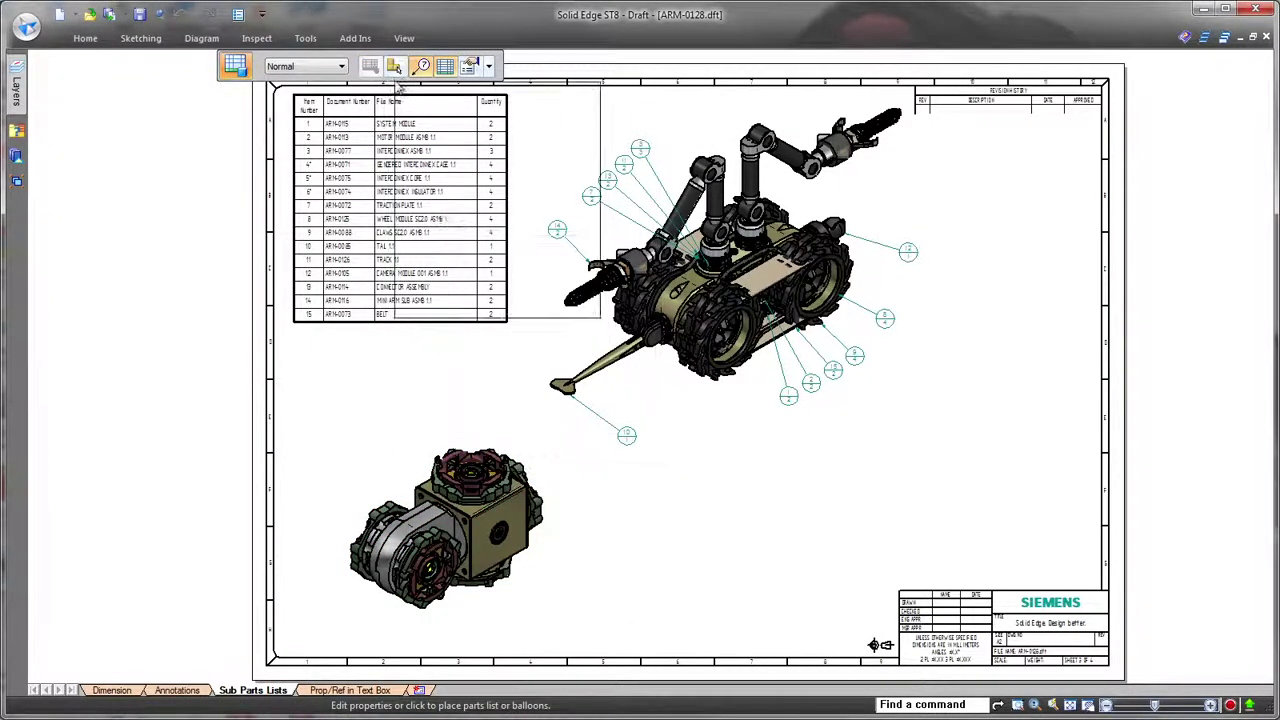
pyautogui.click(395, 66)
pyautogui.click(510, 376)
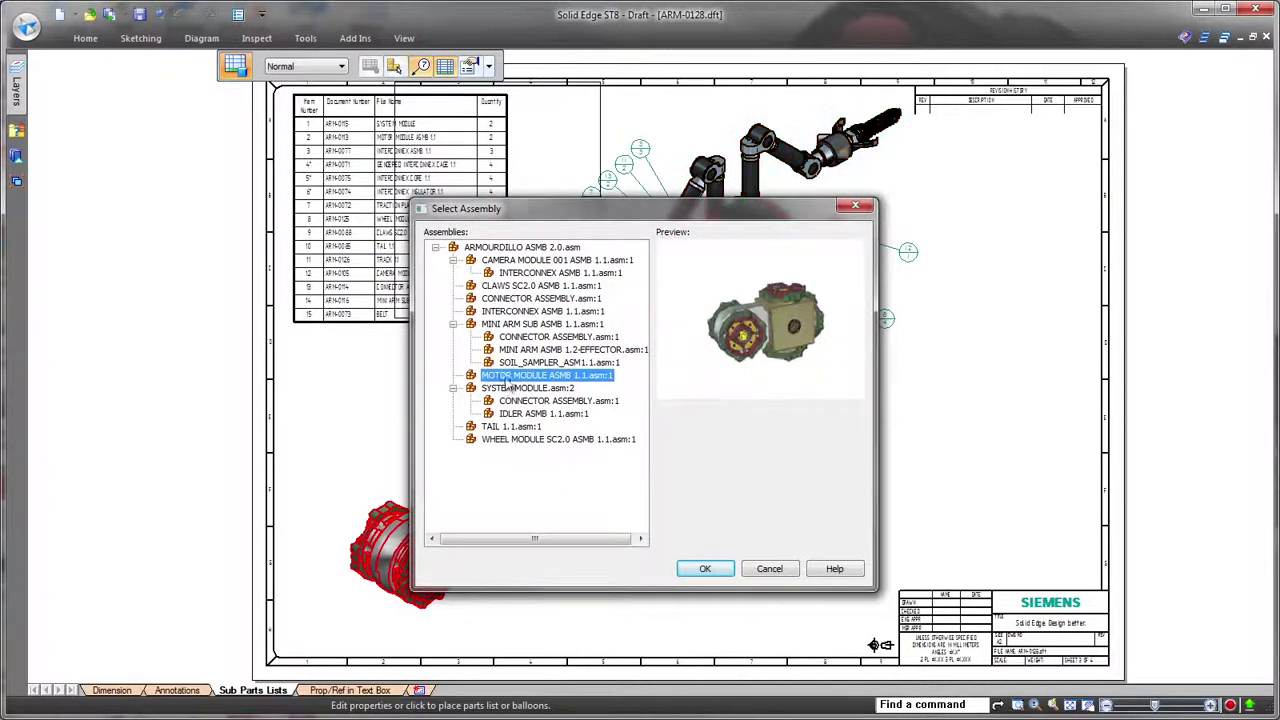
pyautogui.click(705, 569)
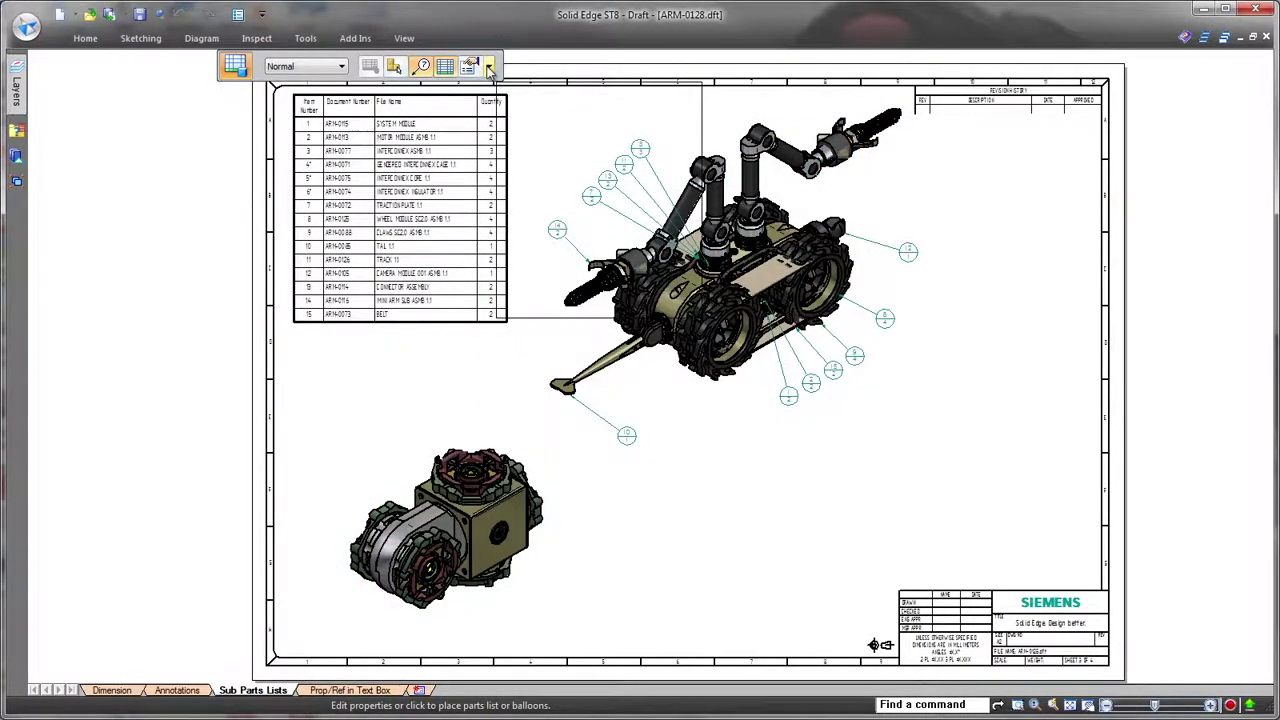
# Step: Place the motor module parts list at the sheet's lower right
pyautogui.click(488, 66)
pyautogui.click(492, 126)
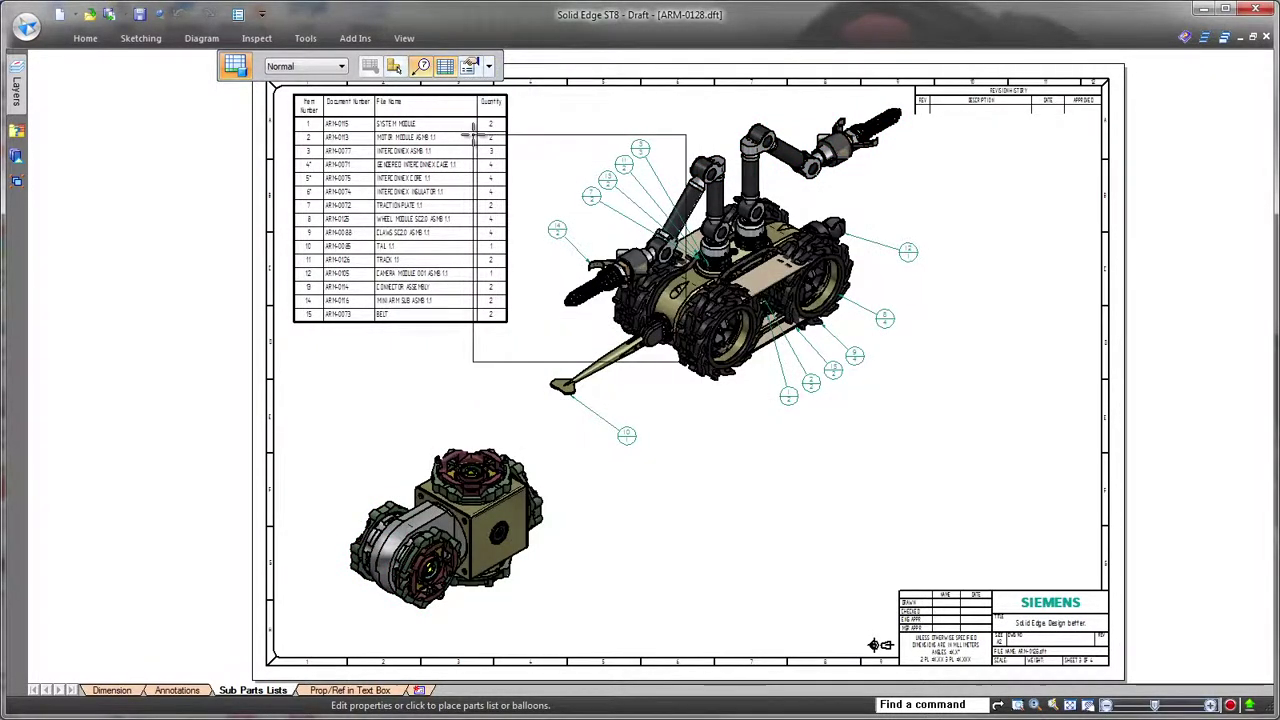
pyautogui.click(646, 427)
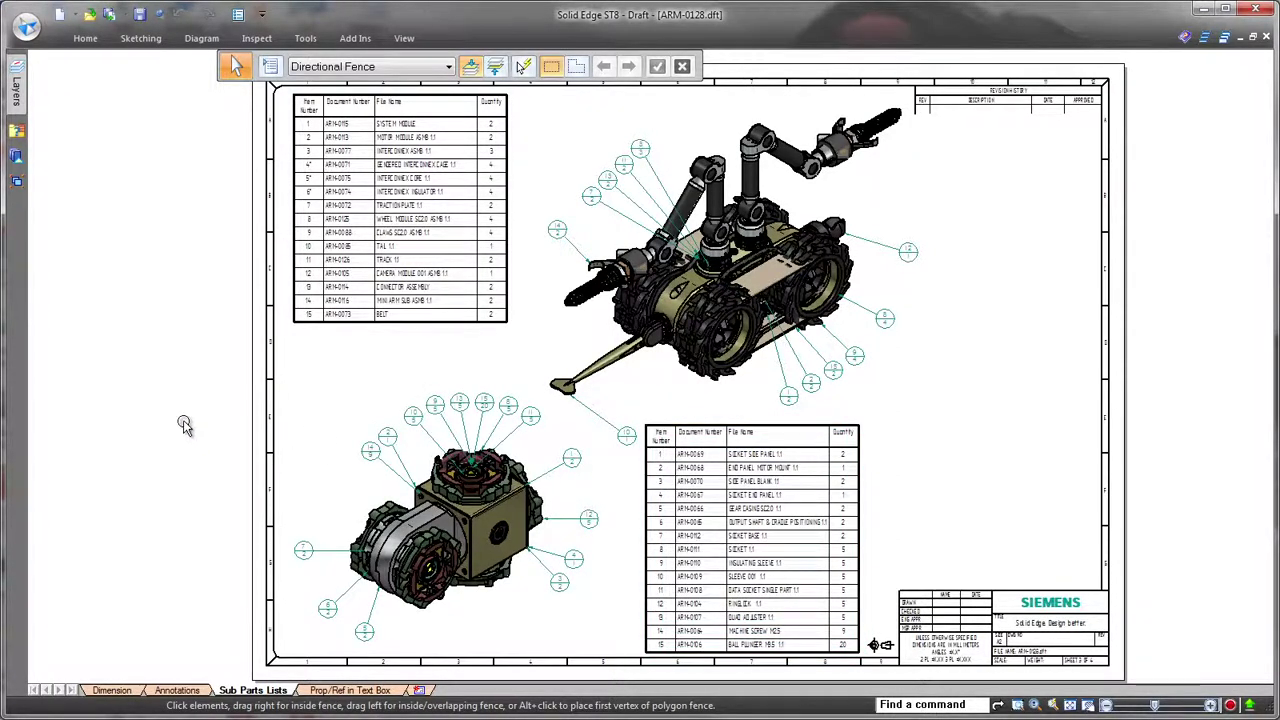
# Step: On the Prop/Ref sheet, rename datum A to A-A
pyautogui.click(330, 690)
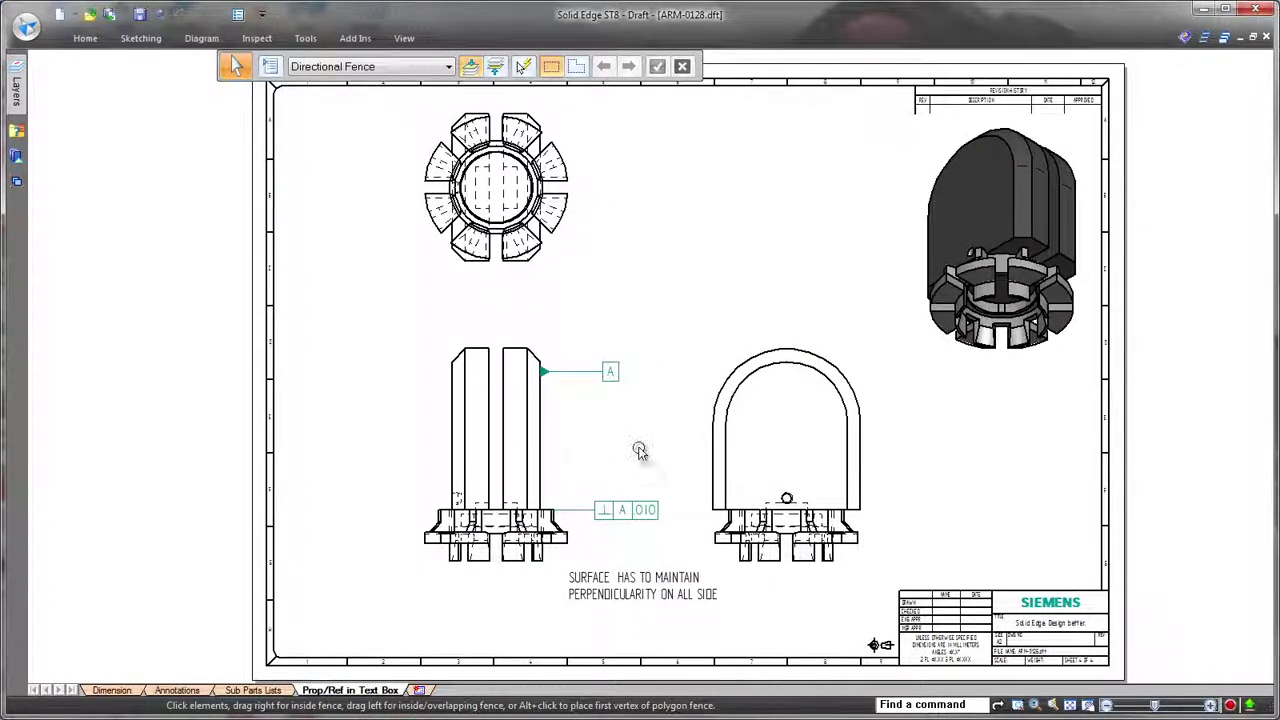
pyautogui.scroll(2, 640, 452)
pyautogui.moveTo(615, 497); pyautogui.dragTo(631, 366, button='middle')
pyautogui.scroll(1, 640, 326)
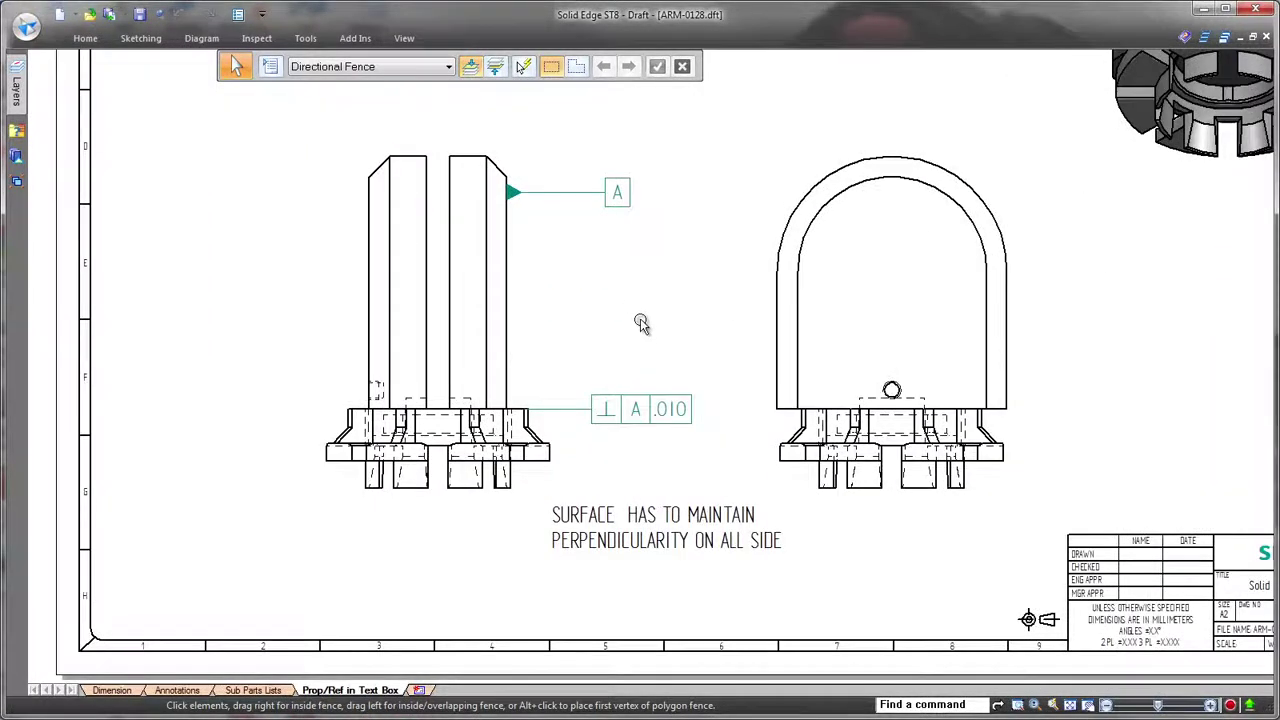
pyautogui.click(615, 192)
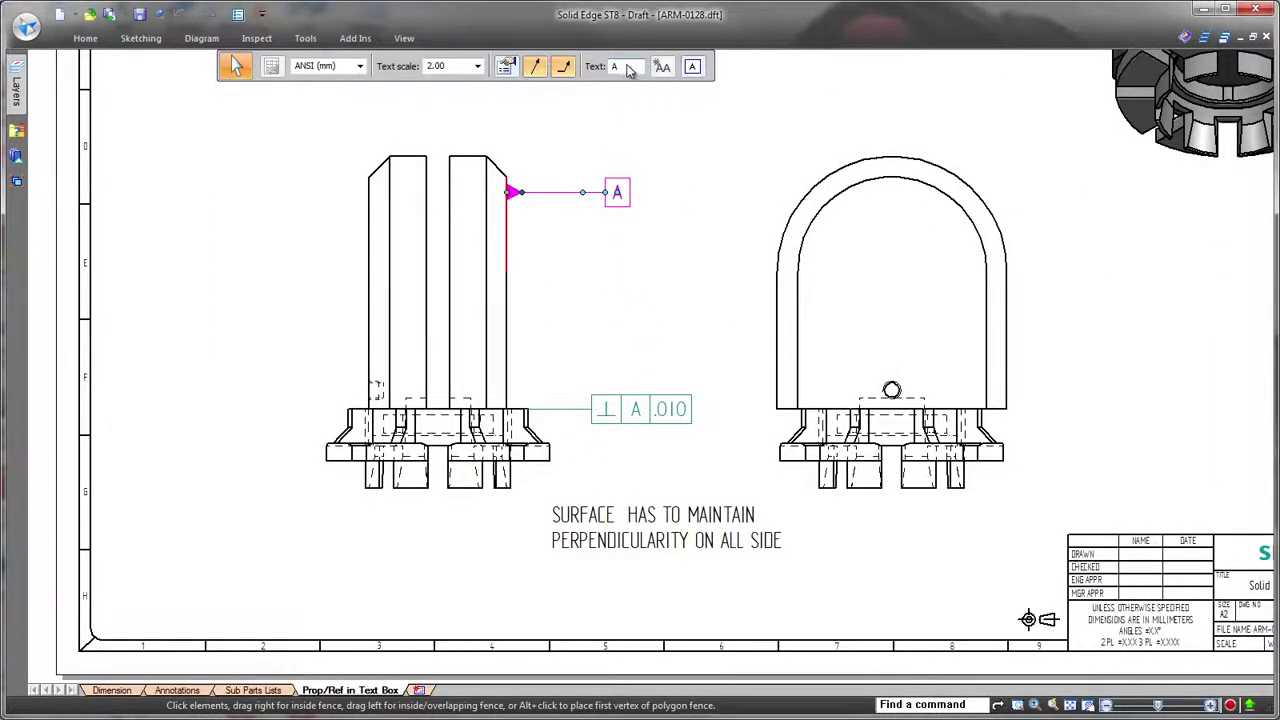
pyautogui.write('-A')
pyautogui.click(677, 325)
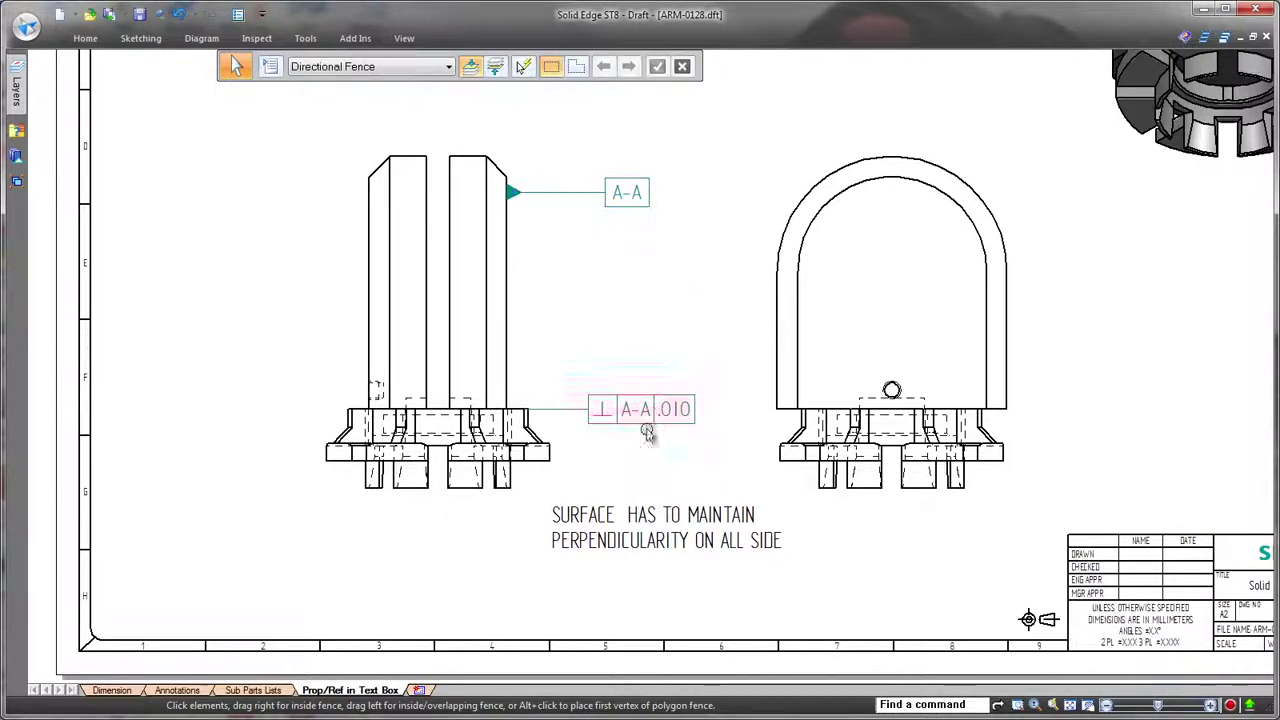
# Step: Insert linked property text referencing datum A-A into the perpendicularity note
pyautogui.doubleClick(622, 516)
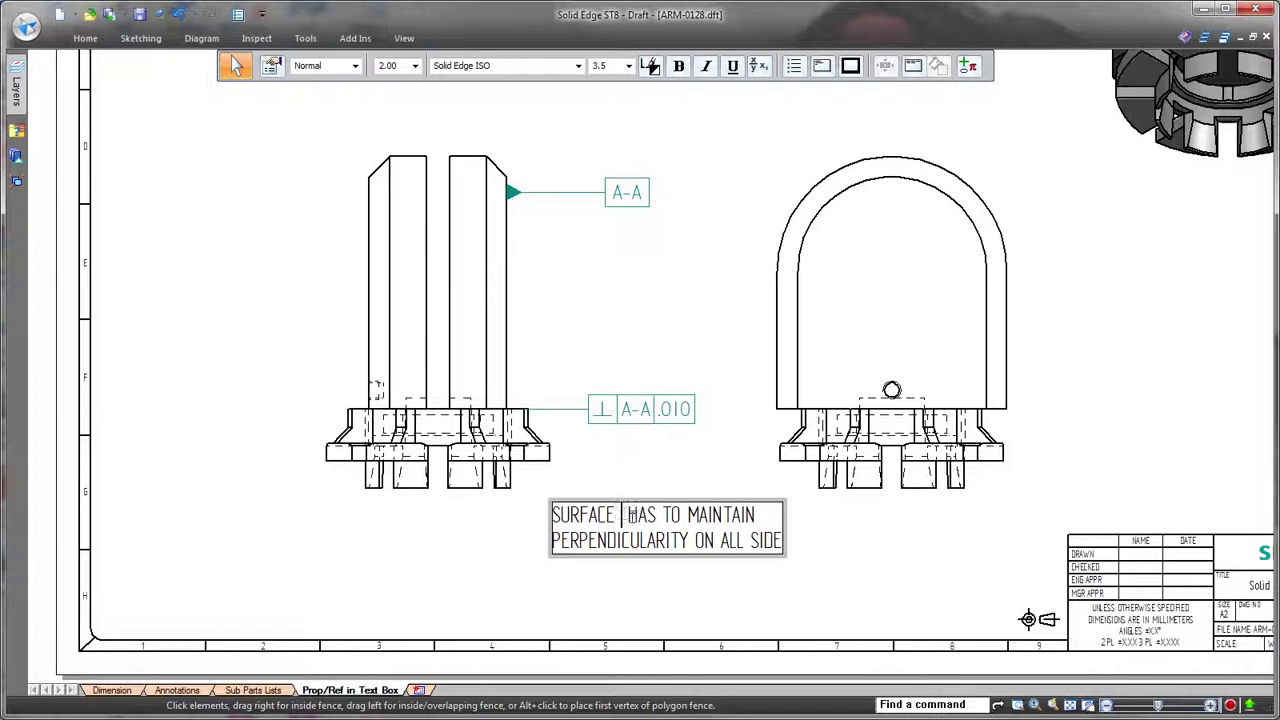
pyautogui.click(974, 70)
pyautogui.click(1003, 135)
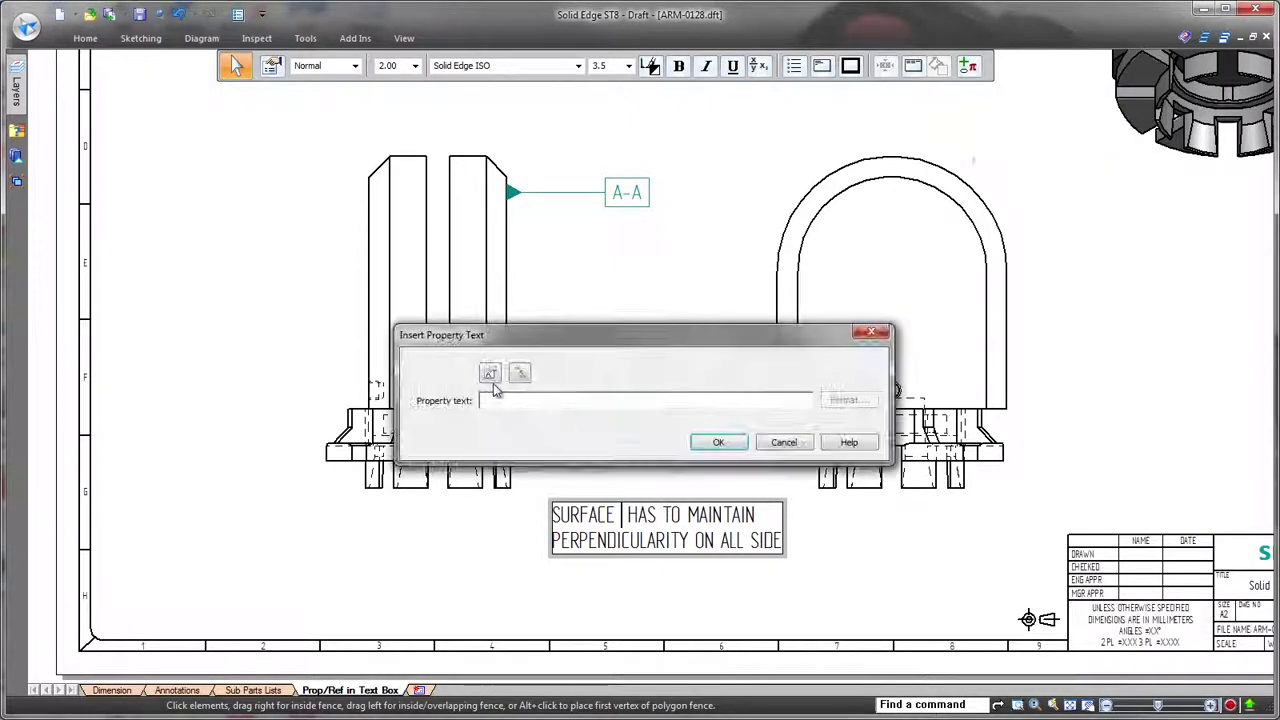
pyautogui.click(668, 604)
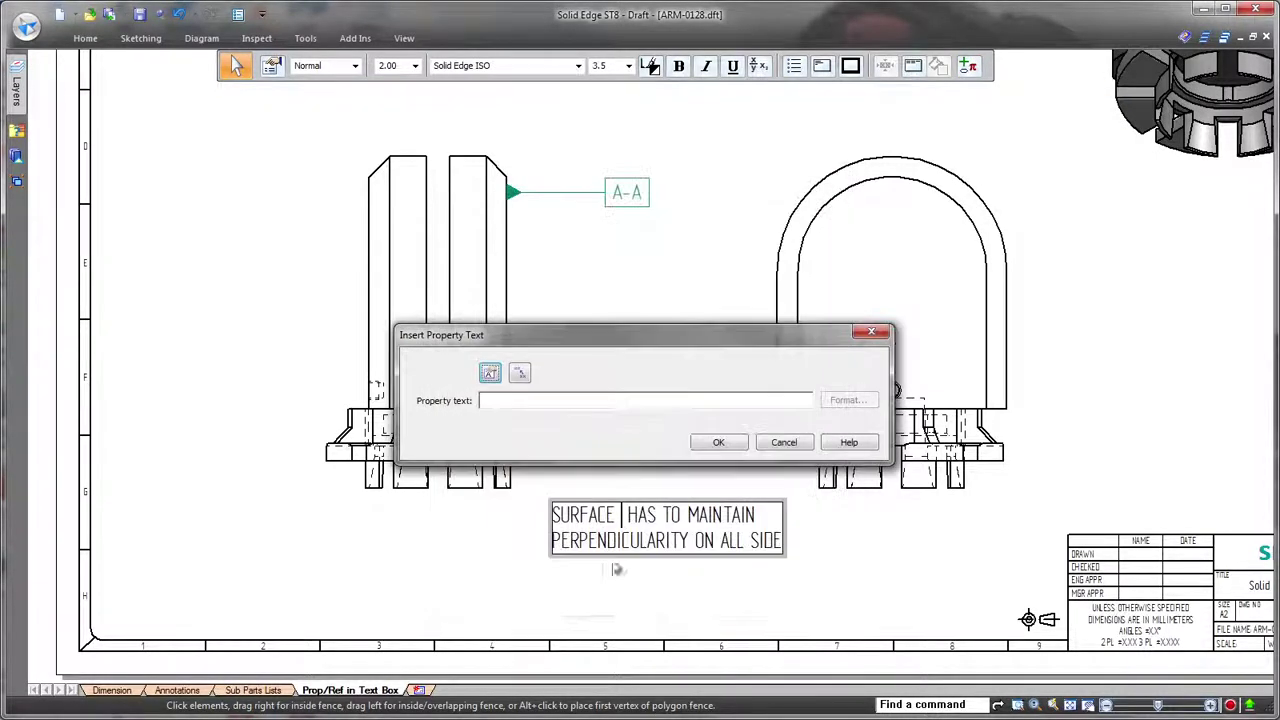
pyautogui.click(520, 373)
pyautogui.click(519, 339)
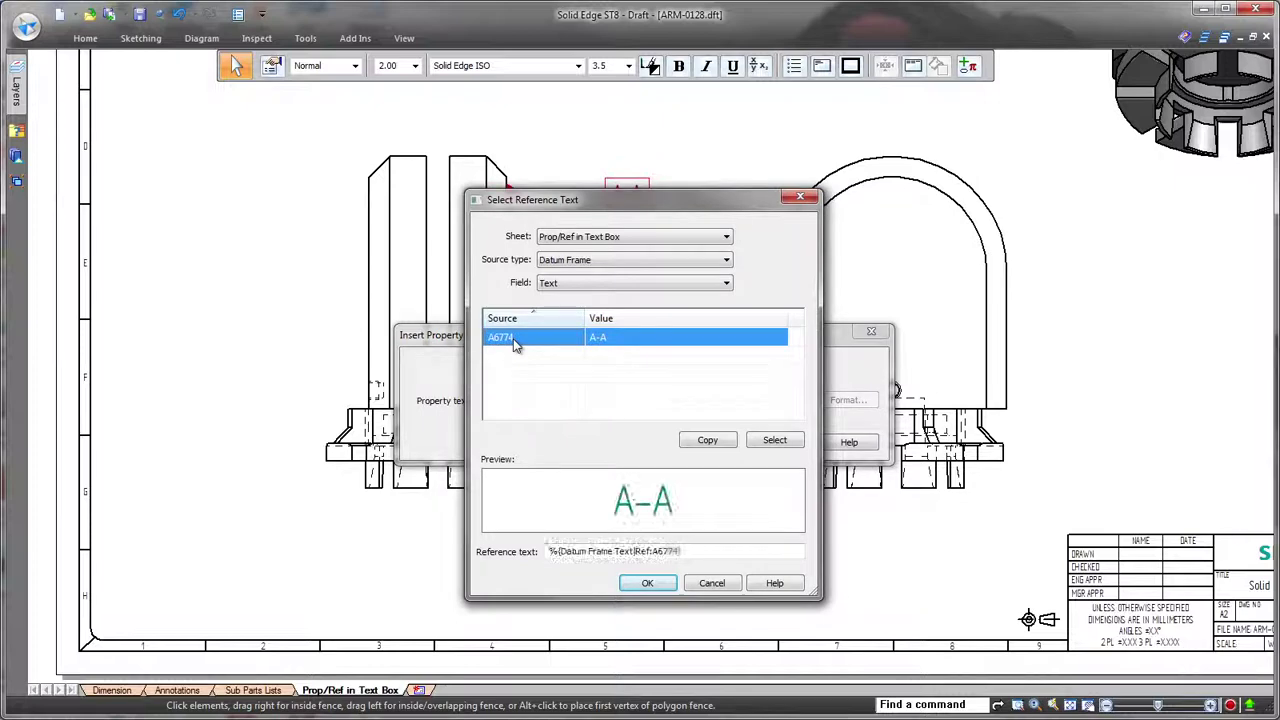
pyautogui.click(648, 584)
pyautogui.click(719, 442)
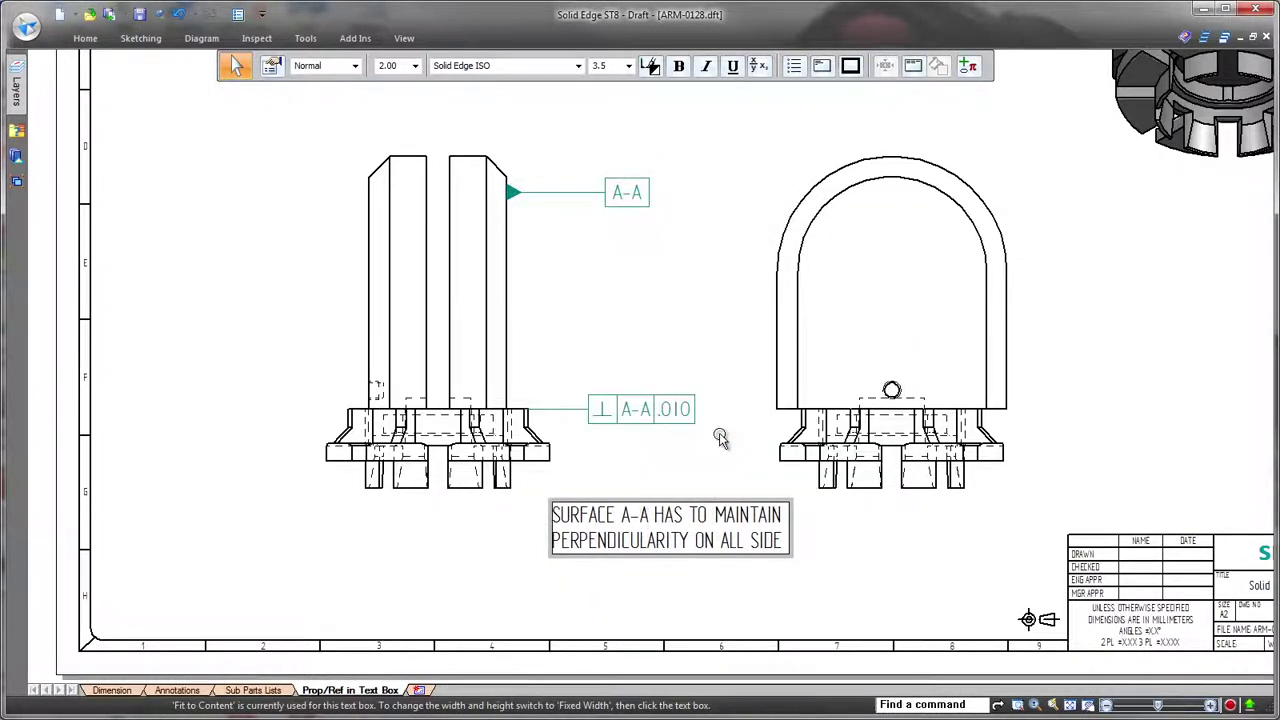
# Step: Rename the datum to C-C
pyautogui.click(639, 197)
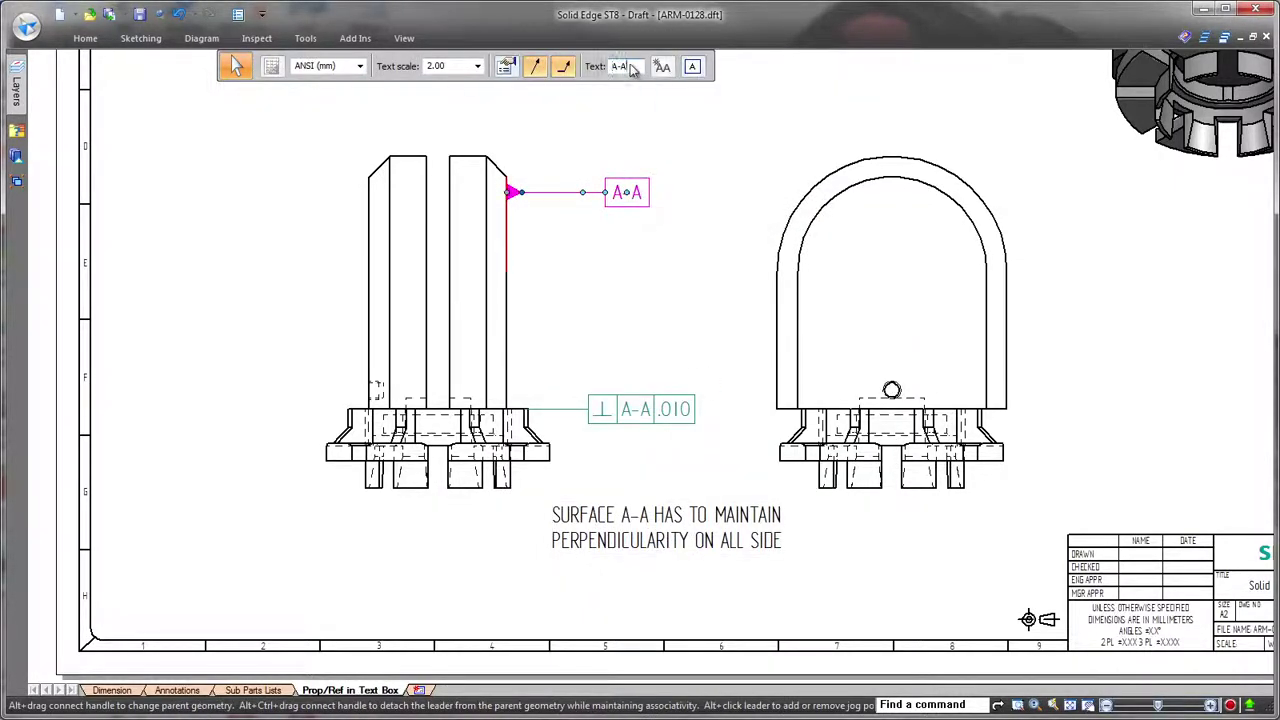
pyautogui.write('C')
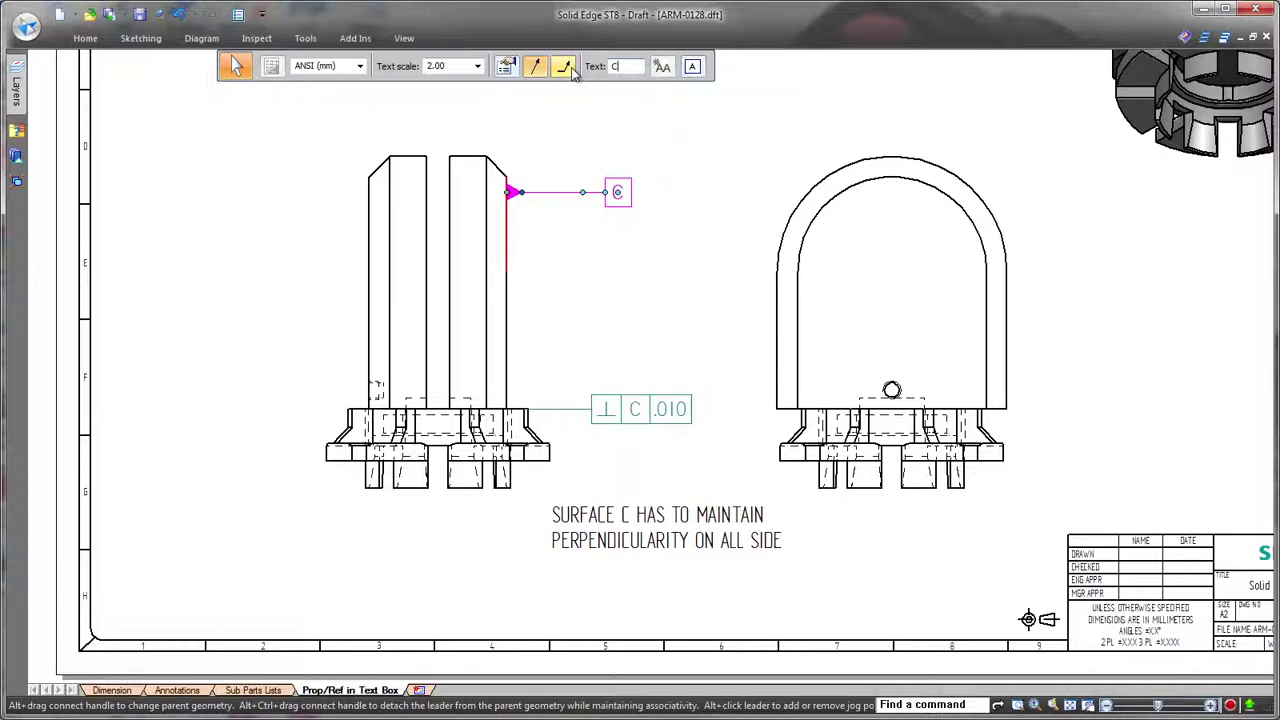
pyautogui.write('-C')
pyautogui.click(658, 323)
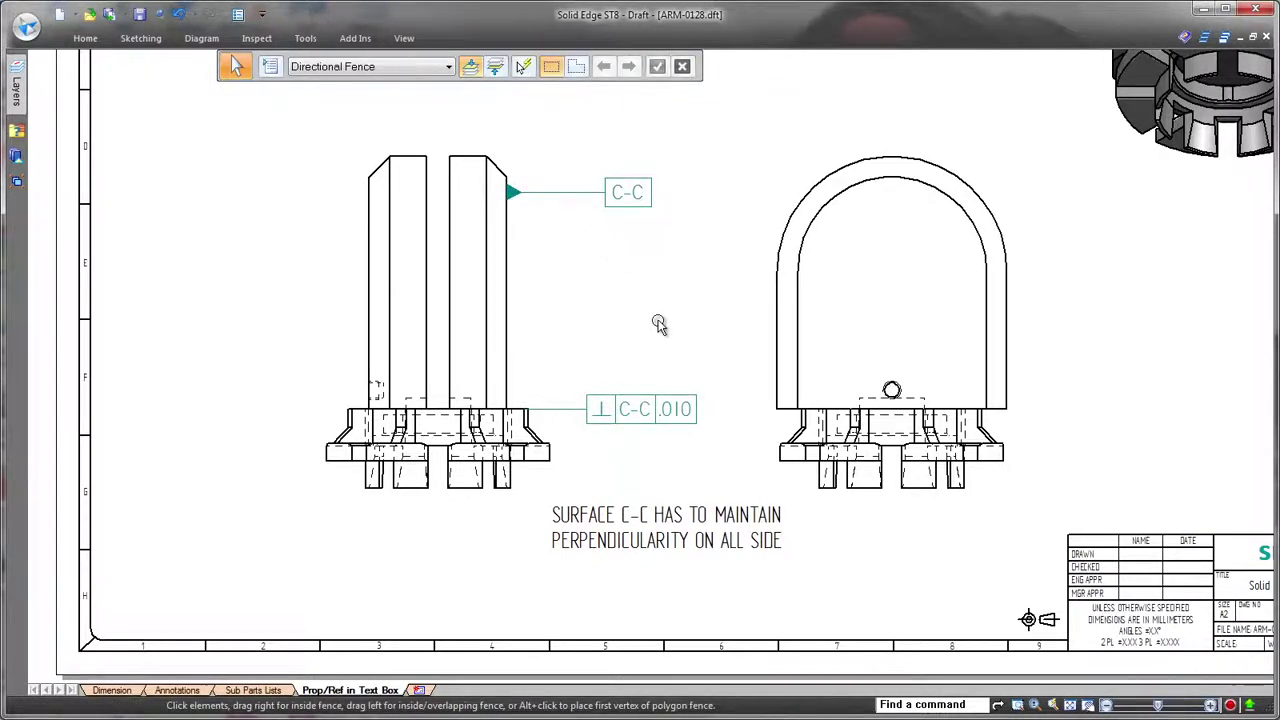
# Step: Place two M4 ⊽ 2 thread callouts on the right view's small hole, up-right and right
pyautogui.scroll(1, 1063, 366)
pyautogui.scroll(2, 846, 375)
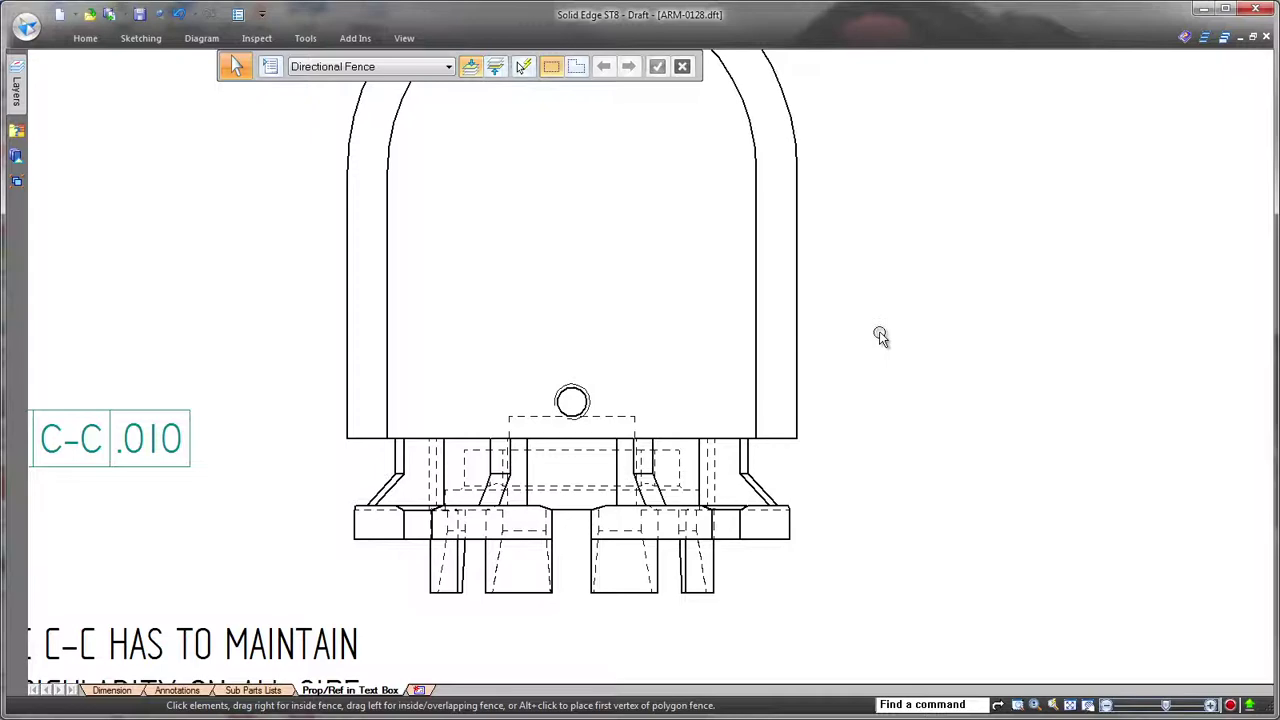
pyautogui.click(85, 38)
pyautogui.click(772, 65)
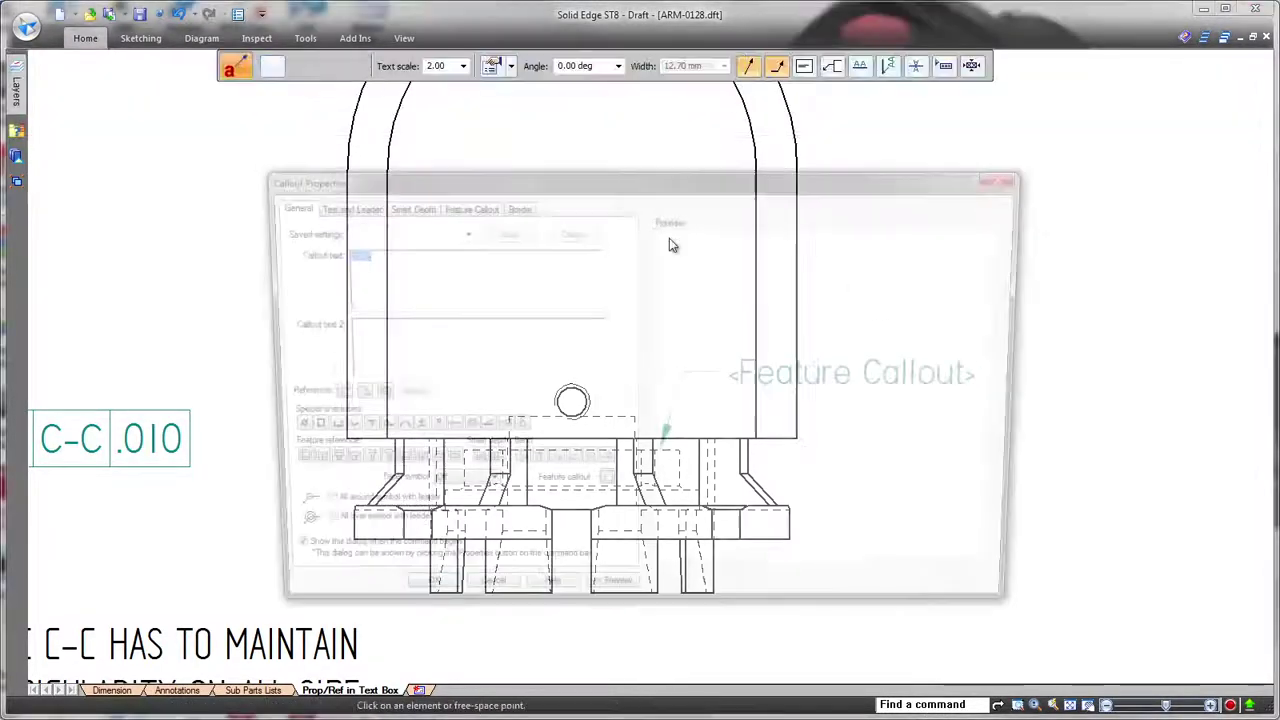
pyautogui.click(433, 582)
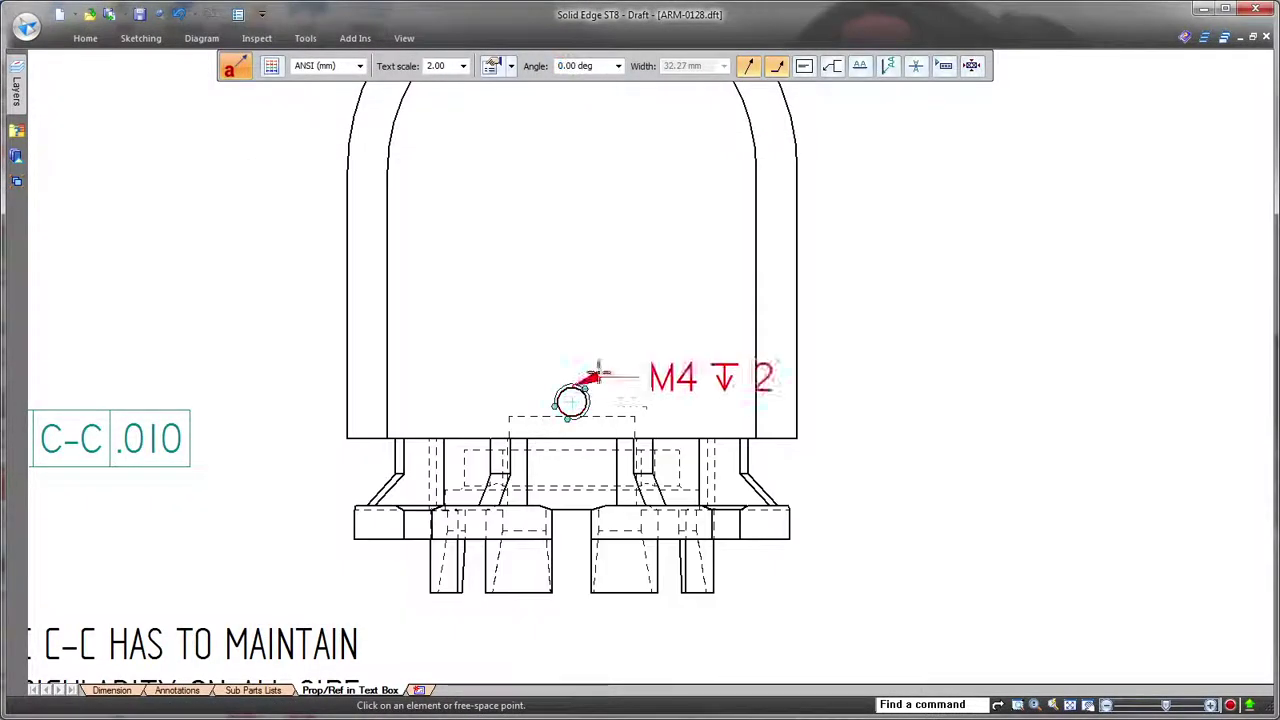
pyautogui.click(592, 376)
pyautogui.click(834, 195)
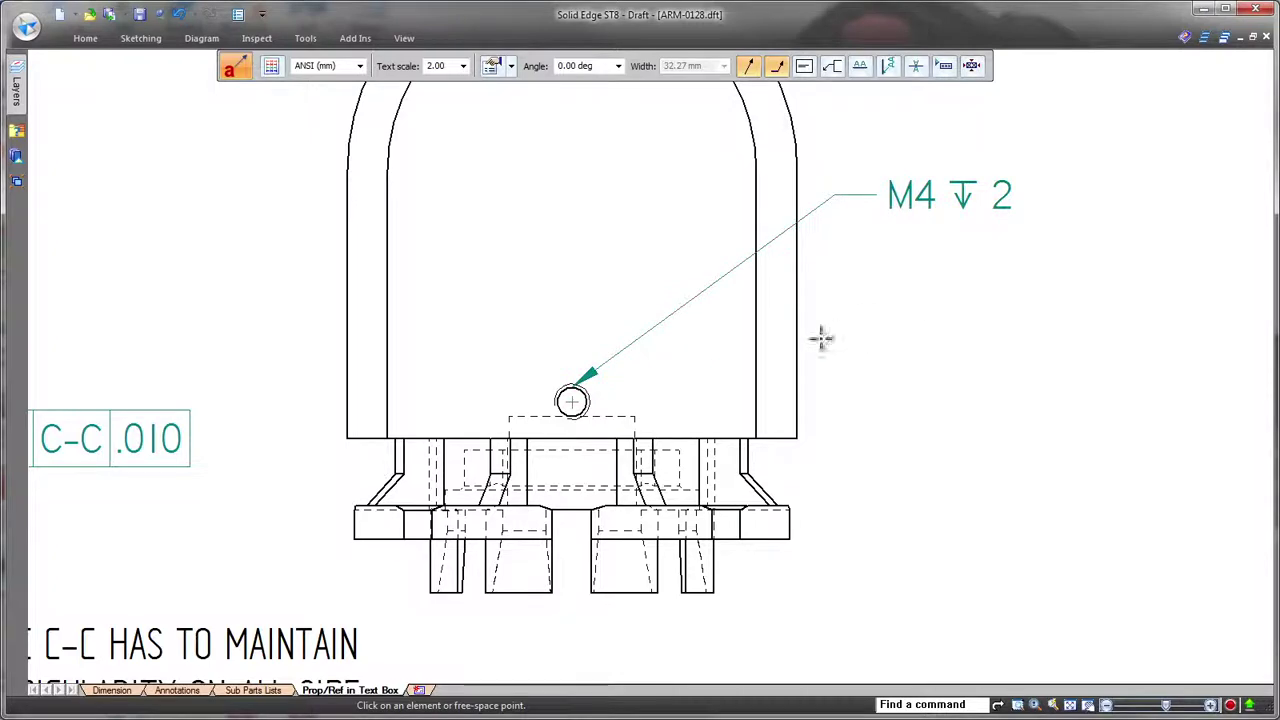
pyautogui.click(600, 403)
pyautogui.click(874, 287)
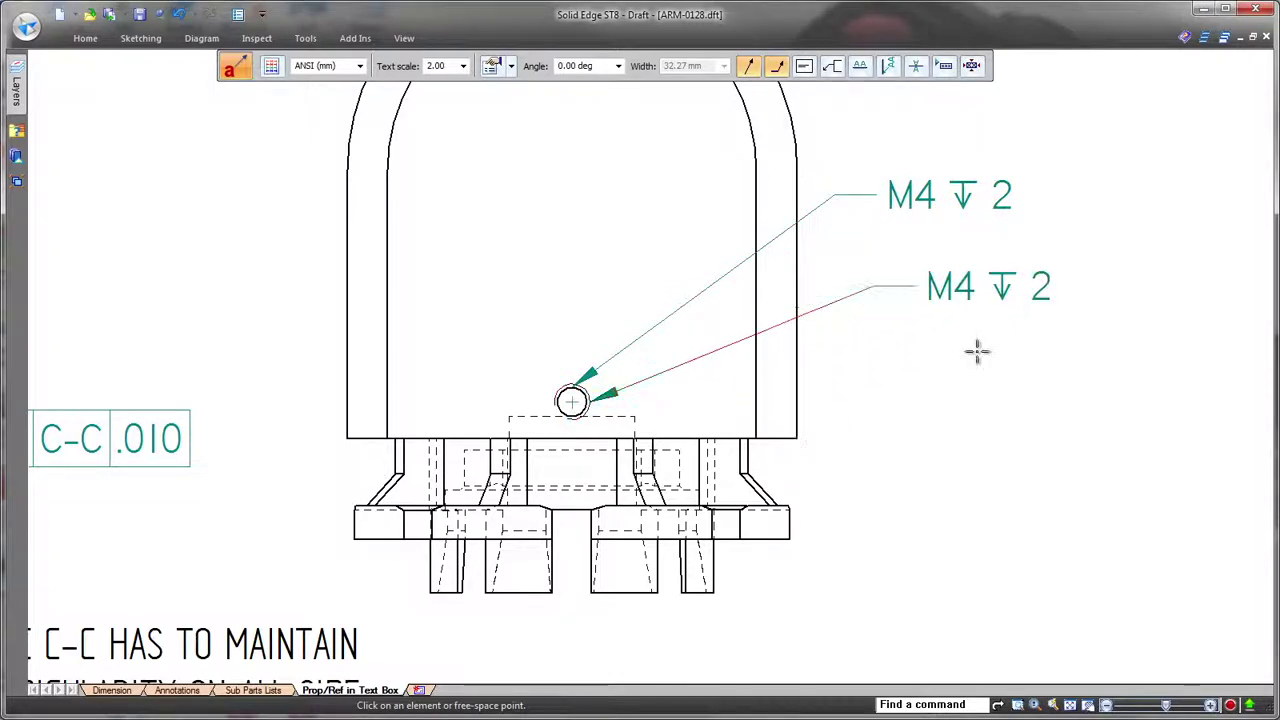
pyautogui.press('Escape')
pyautogui.hotkey('ctrl', 'f')
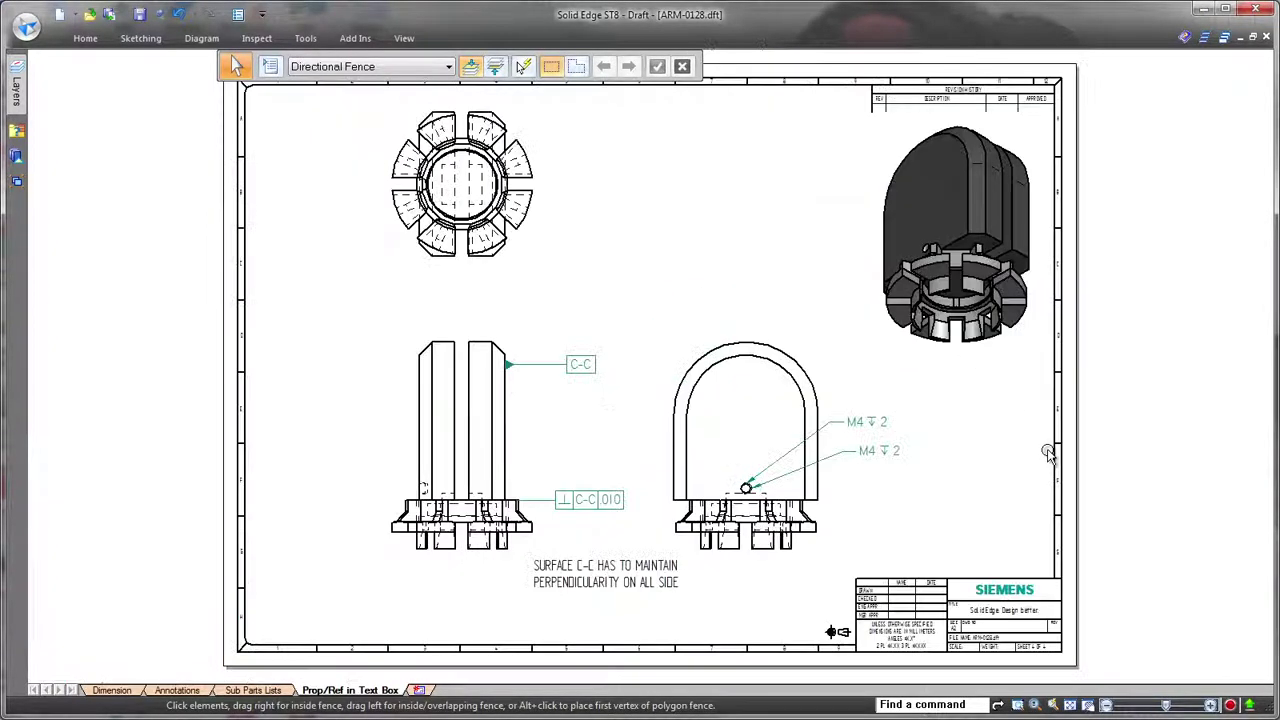